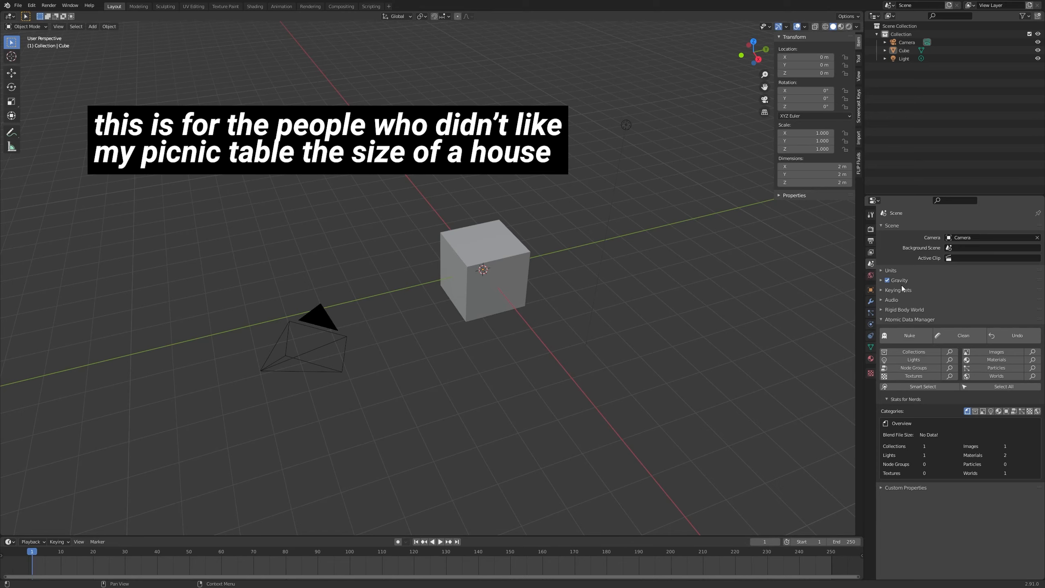
# - Configure the scene units to the Metric system with lengths in Centimeters
pyautogui.click(900, 271)
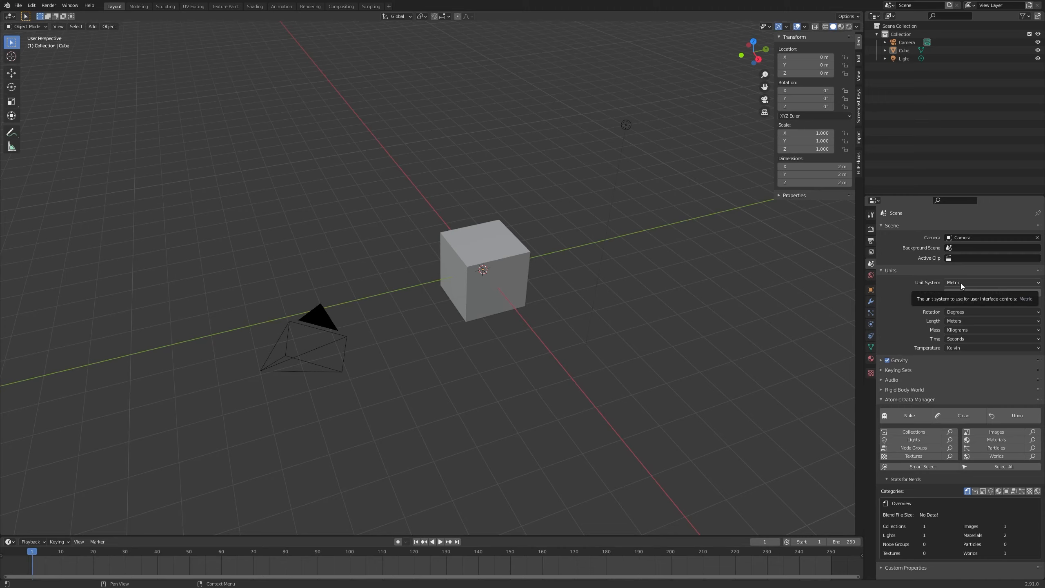
pyautogui.click(961, 283)
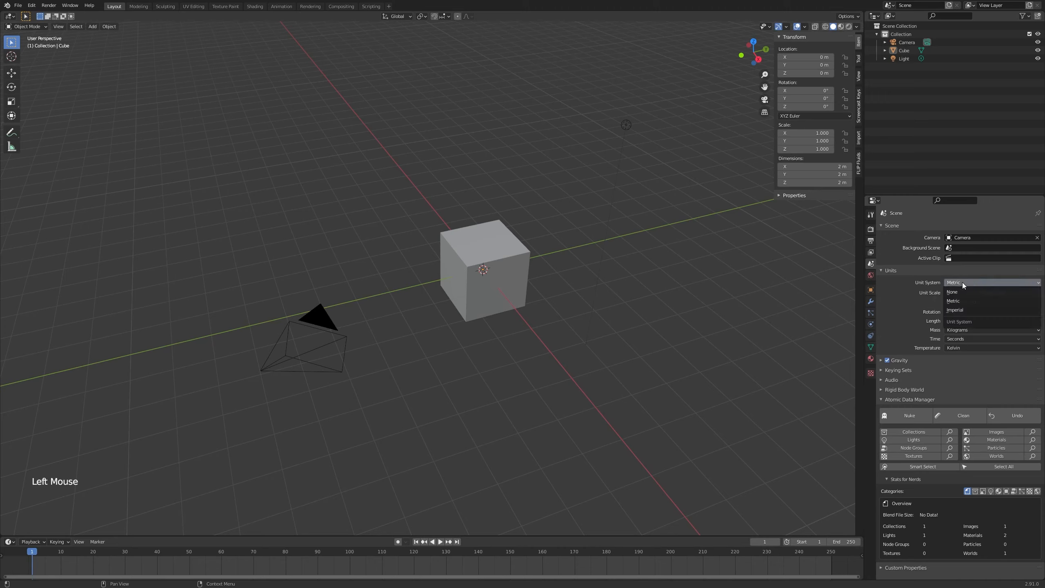
pyautogui.click(946, 301)
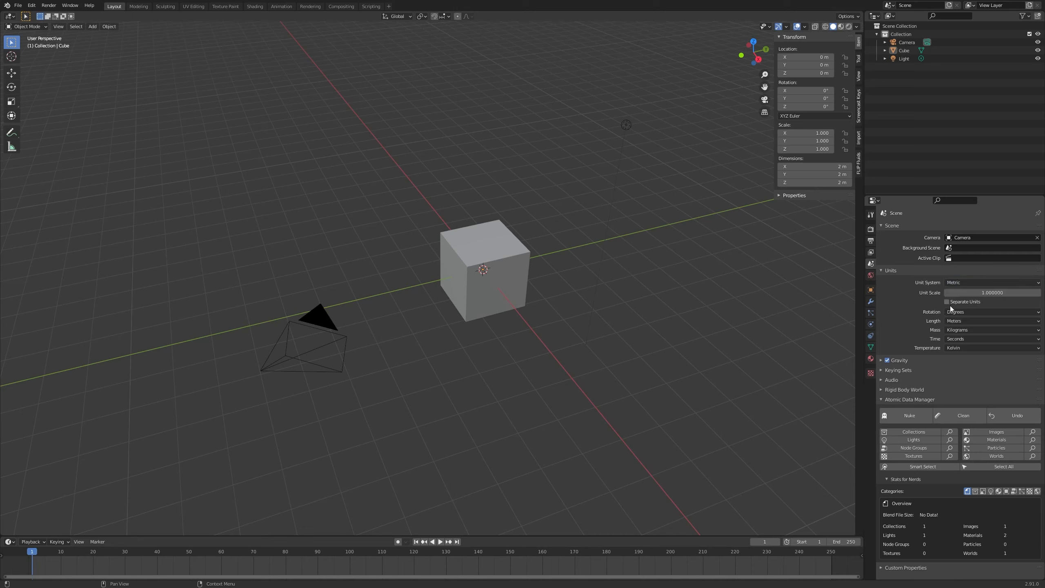
pyautogui.click(974, 322)
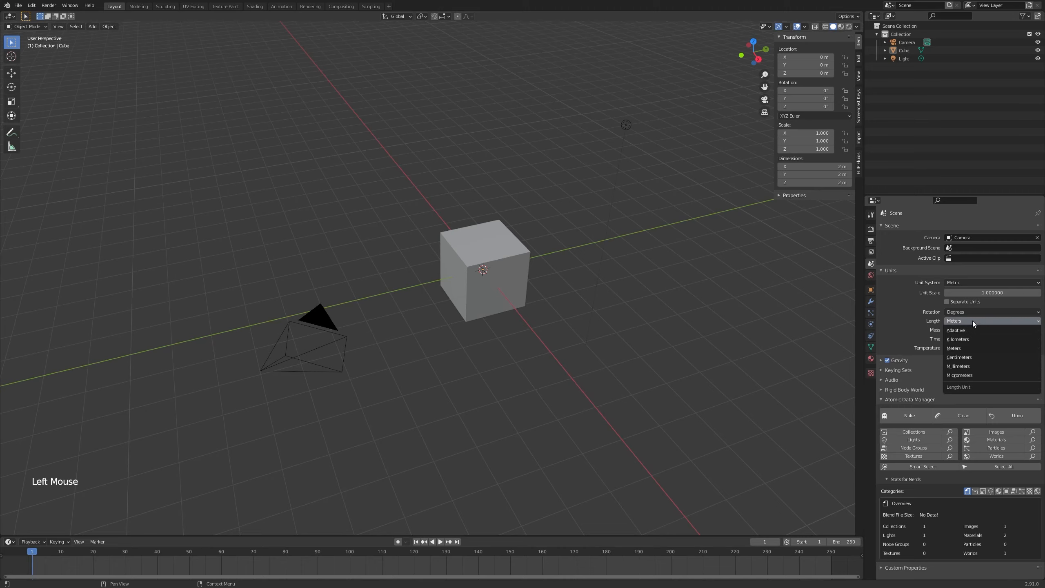
pyautogui.click(970, 357)
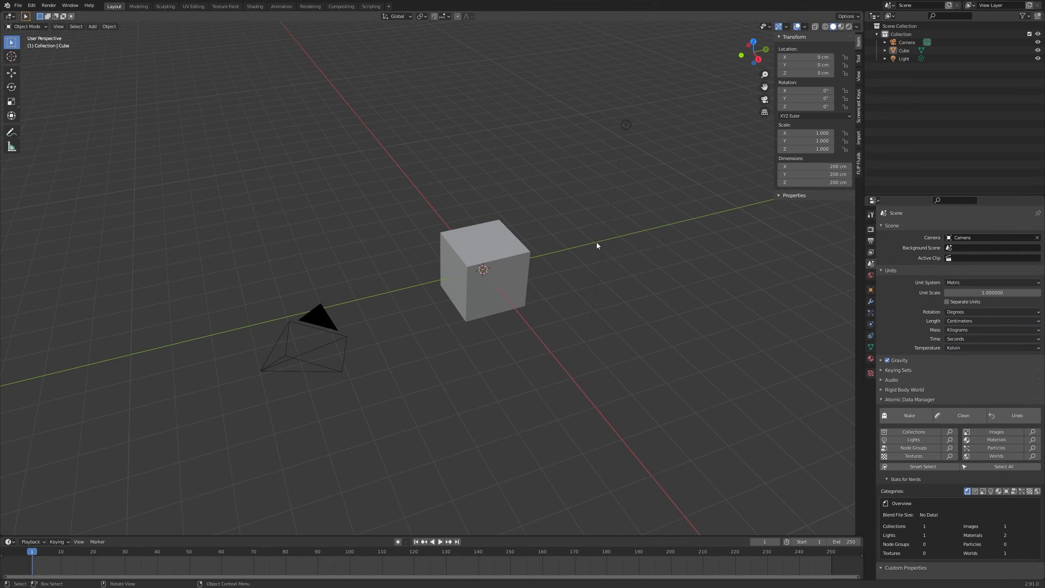
# - Select the default cube and set its Z dimension to 295 mm
pyautogui.click(522, 254)
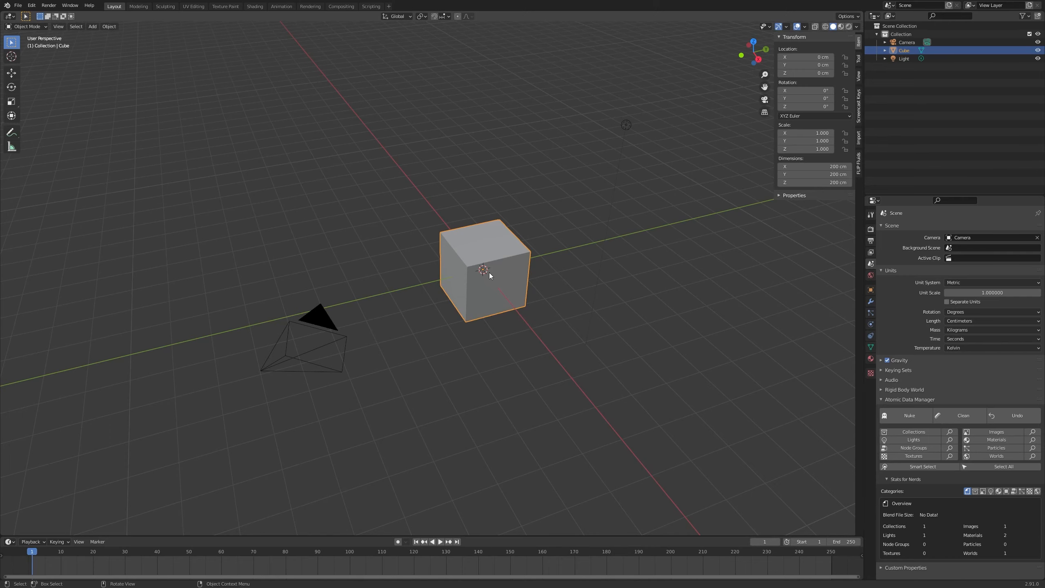
pyautogui.moveTo(488, 274); pyautogui.dragTo(505, 256, button='middle')
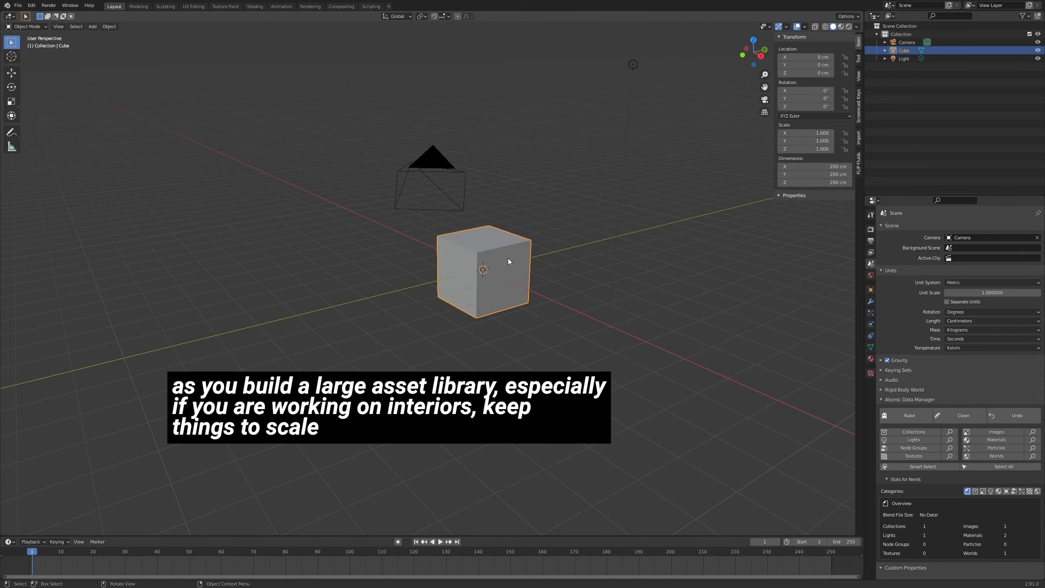
pyautogui.keyDown('shift'); pyautogui.moveTo(518, 257); pyautogui.dragTo(505, 276, button='middle'); pyautogui.keyUp('shift')
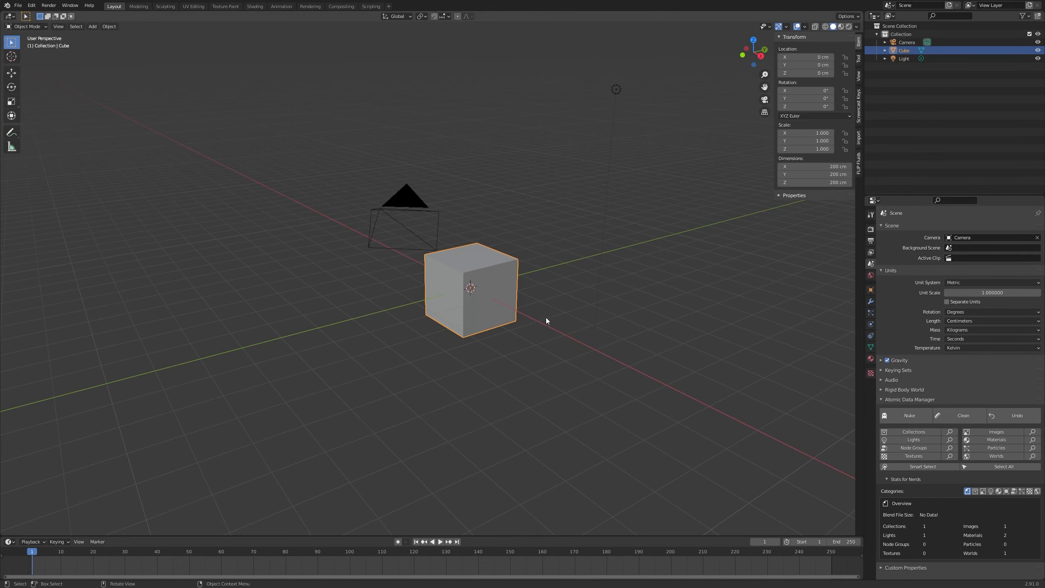
pyautogui.keyDown('shift'); pyautogui.moveTo(548, 312); pyautogui.dragTo(548, 324, button='middle'); pyautogui.keyUp('shift')
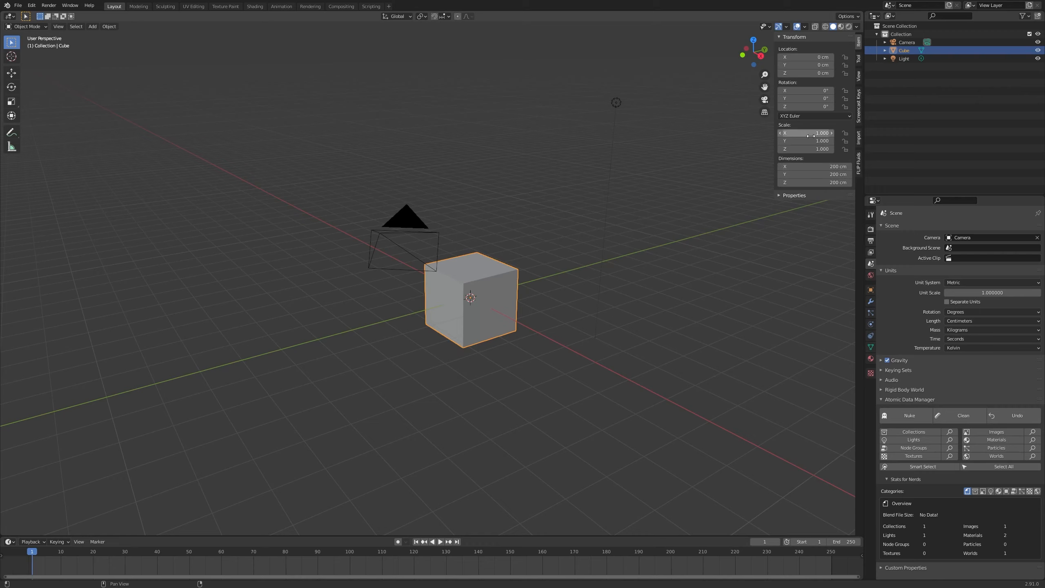
pyautogui.click(812, 182)
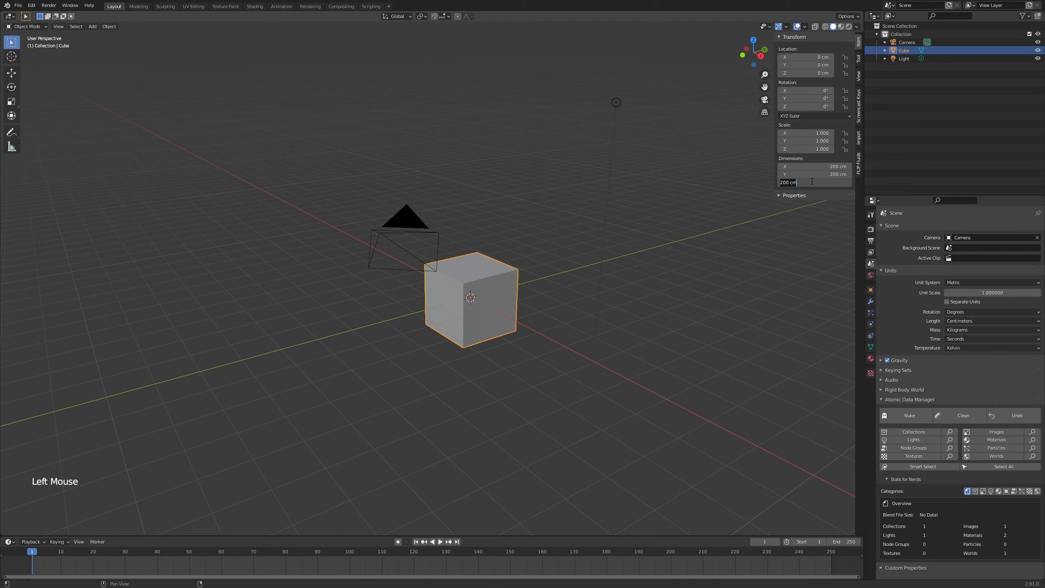
pyautogui.write('295mm')
pyautogui.press('Return')
# - In Edit Mode, scale the cube's mesh on X and Y only, down to about 7.69 cm wide and deep
pyautogui.scroll(5, 490, 308)
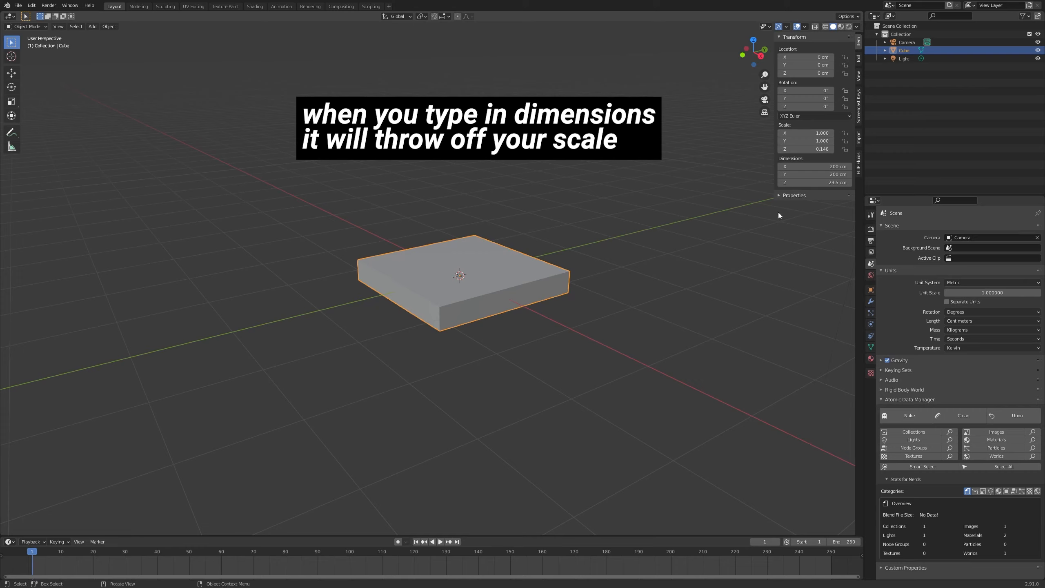
pyautogui.press('Tab')
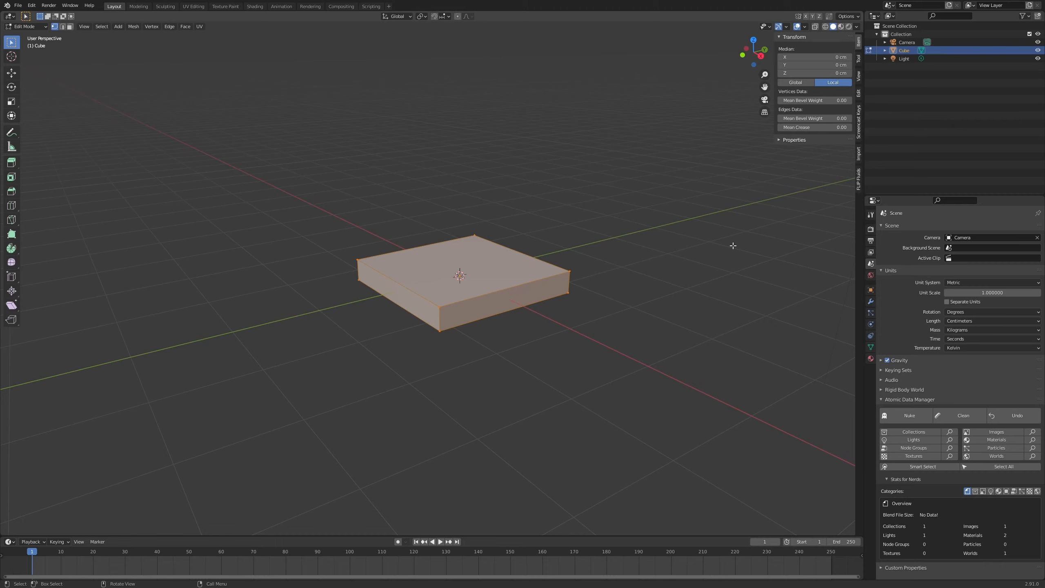
pyautogui.press('s')
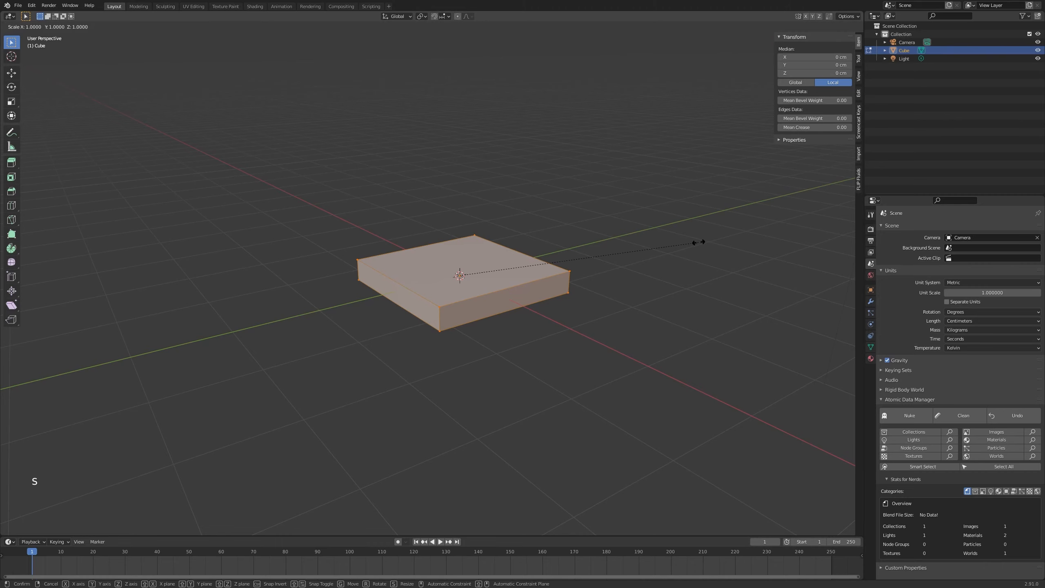
pyautogui.hotkey('shift', 'z')
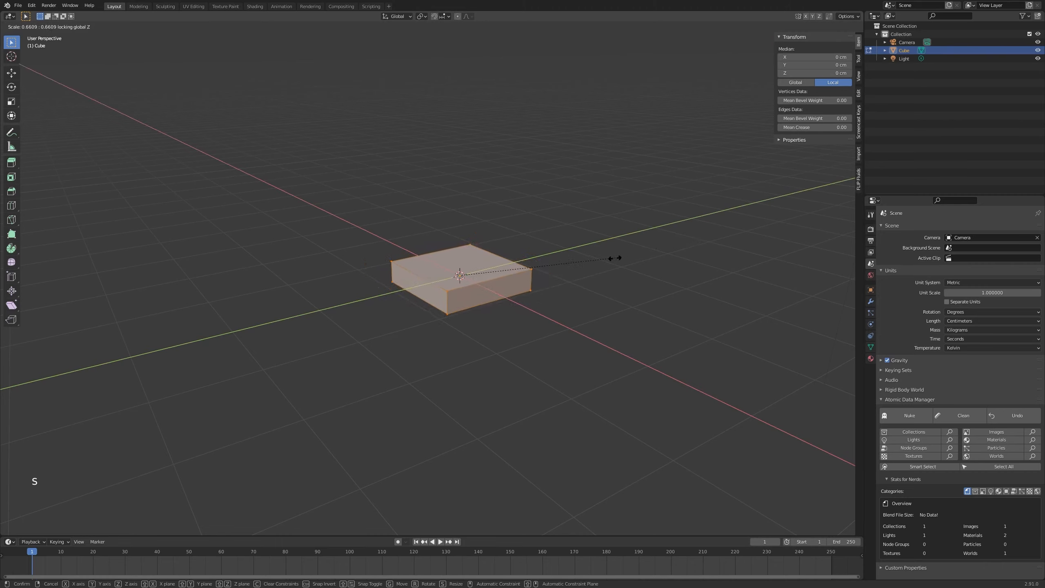
pyautogui.click(469, 276)
pyautogui.press('Tab')
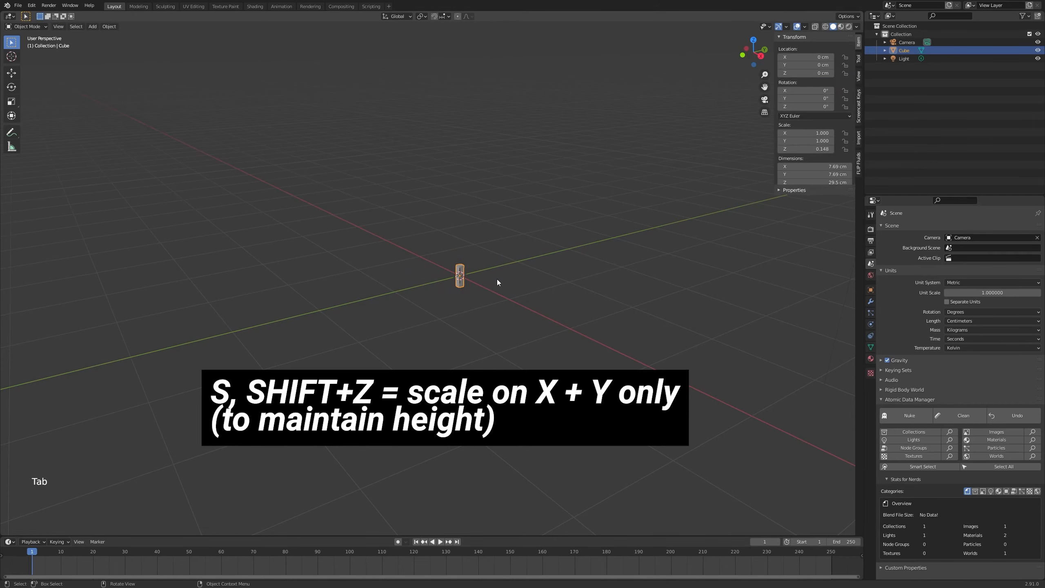
# - Examine the narrow block's proportions and its size against the floor grid from several angles
pyautogui.scroll(-7, 497, 281)
pyautogui.moveTo(496, 280)
pyautogui.mouseDown(button='middle')
pyautogui.moveTo(575, 290)
pyautogui.moveTo(523, 304)
pyautogui.moveTo(495, 290)
pyautogui.mouseUp(button='middle')
pyautogui.scroll(3, 494, 289)
pyautogui.scroll(5, 493, 289)
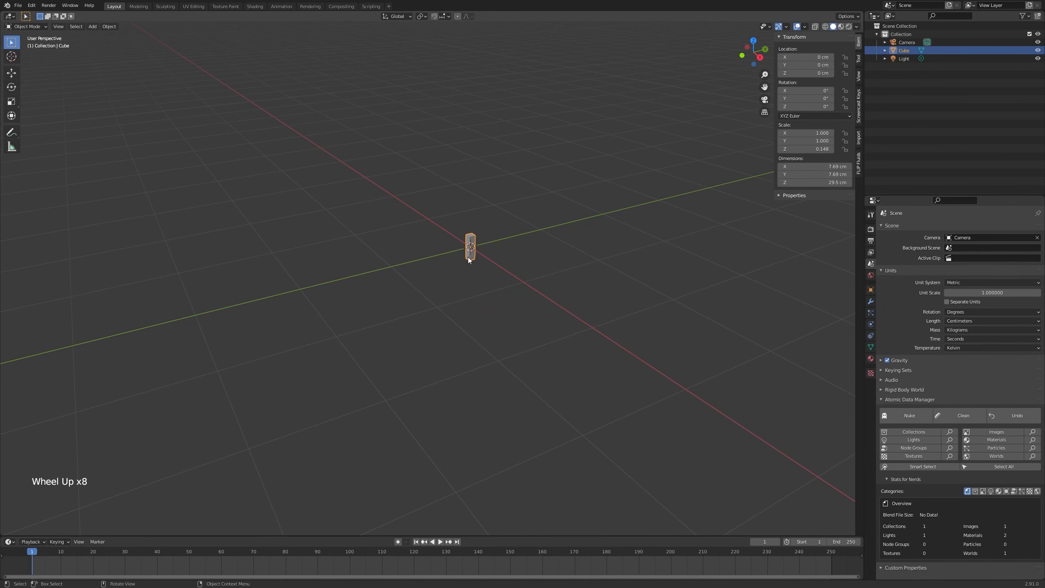
pyautogui.moveTo(468, 256); pyautogui.dragTo(486, 243, button='middle')
pyautogui.scroll(9, 481, 256)
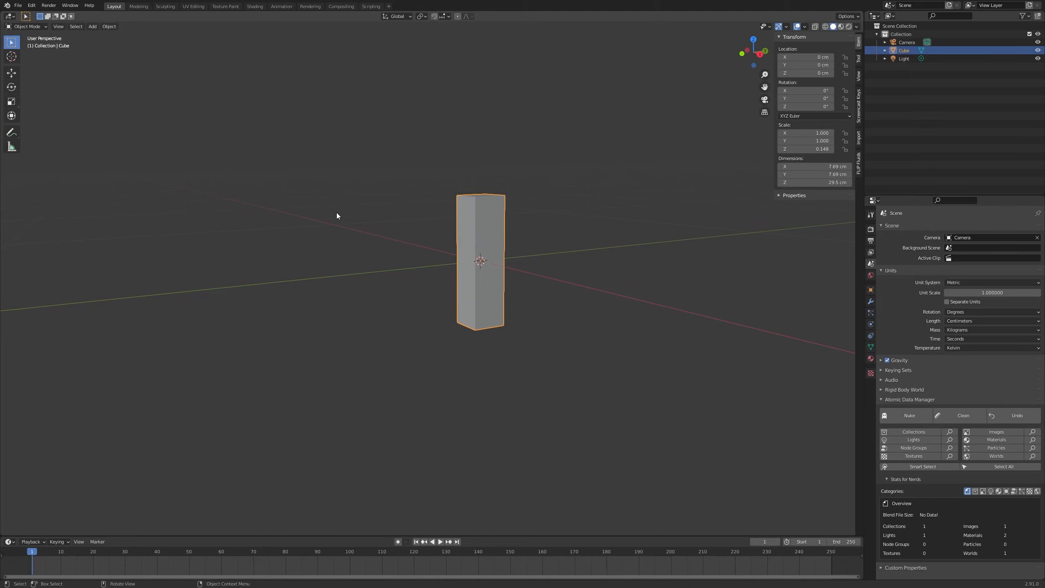
pyautogui.moveTo(441, 287); pyautogui.dragTo(474, 280, button='middle')
pyautogui.scroll(1, 474, 280)
pyautogui.scroll(-9, 546, 205)
pyautogui.moveTo(527, 224)
pyautogui.mouseDown(button='middle')
pyautogui.moveTo(477, 237)
pyautogui.moveTo(522, 234)
pyautogui.mouseUp(button='middle')
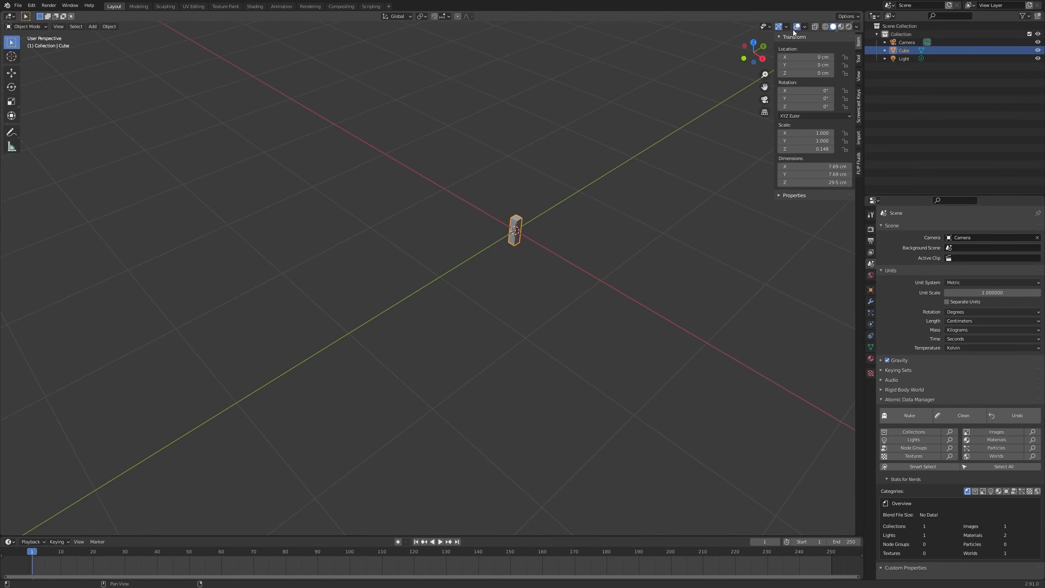
# - Set the viewport overlay's grid scale to 0.1
pyautogui.click(806, 27)
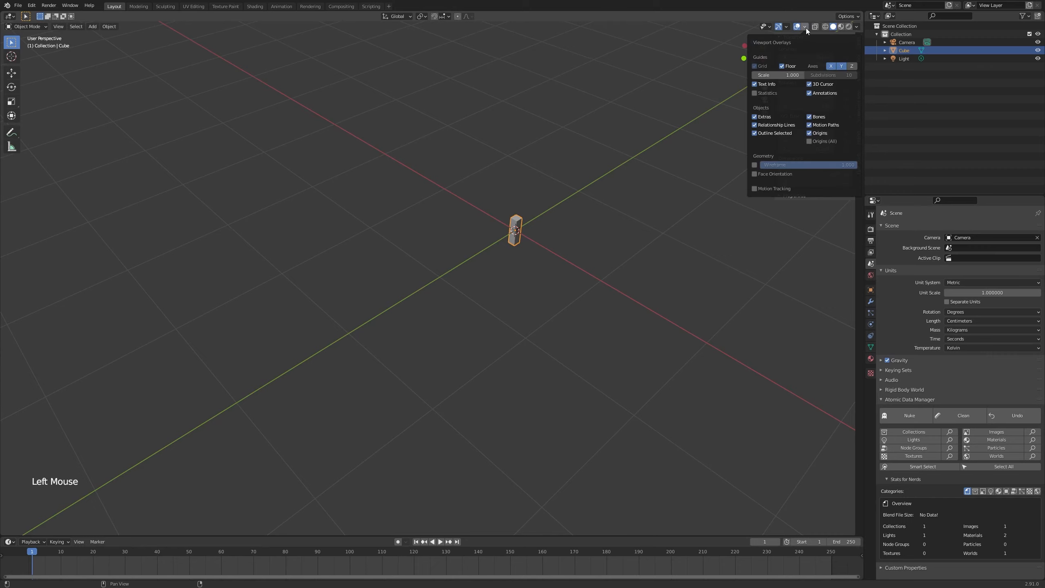
pyautogui.click(778, 75)
pyautogui.write('.1')
pyautogui.press('Return')
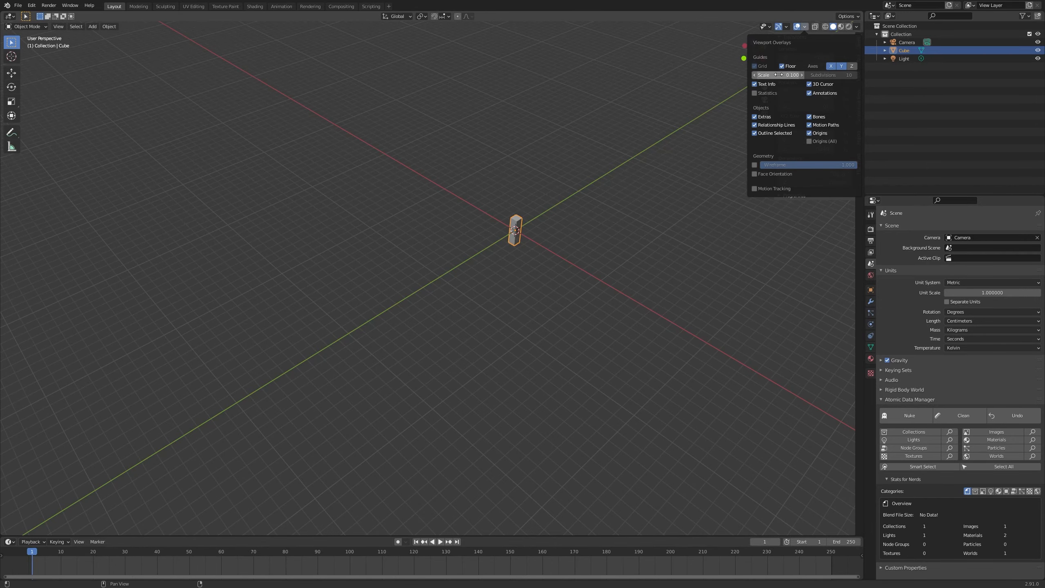
pyautogui.scroll(6, 515, 250)
pyautogui.scroll(-1, 515, 250)
pyautogui.keyDown('shift'); pyautogui.moveTo(515, 250); pyautogui.dragTo(493, 256, button='middle'); pyautogui.keyUp('shift')
pyautogui.press('g')
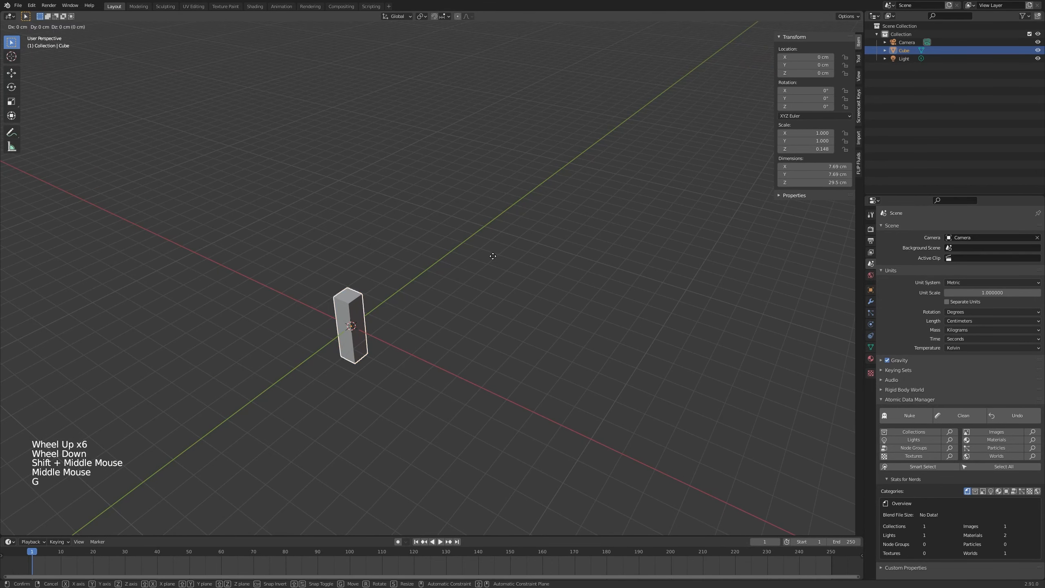
pyautogui.press('x')
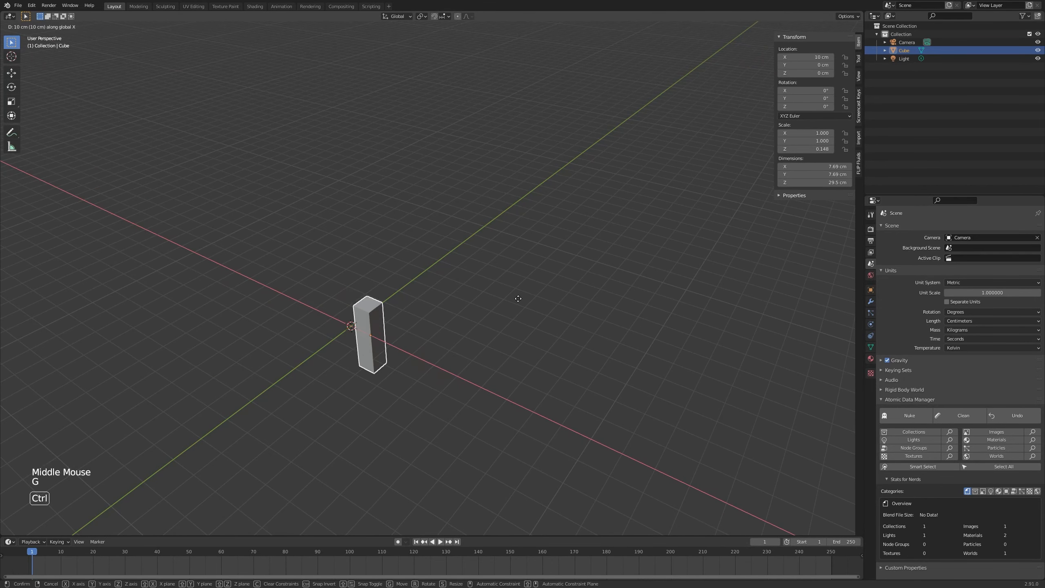
pyautogui.rightClick(519, 299)
# - Delete the default camera and light, keeping only the block in the scene
pyautogui.keyDown('shift'); pyautogui.moveTo(451, 324); pyautogui.dragTo(334, 271, button='middle'); pyautogui.keyUp('shift')
pyautogui.scroll(-3, 325, 247)
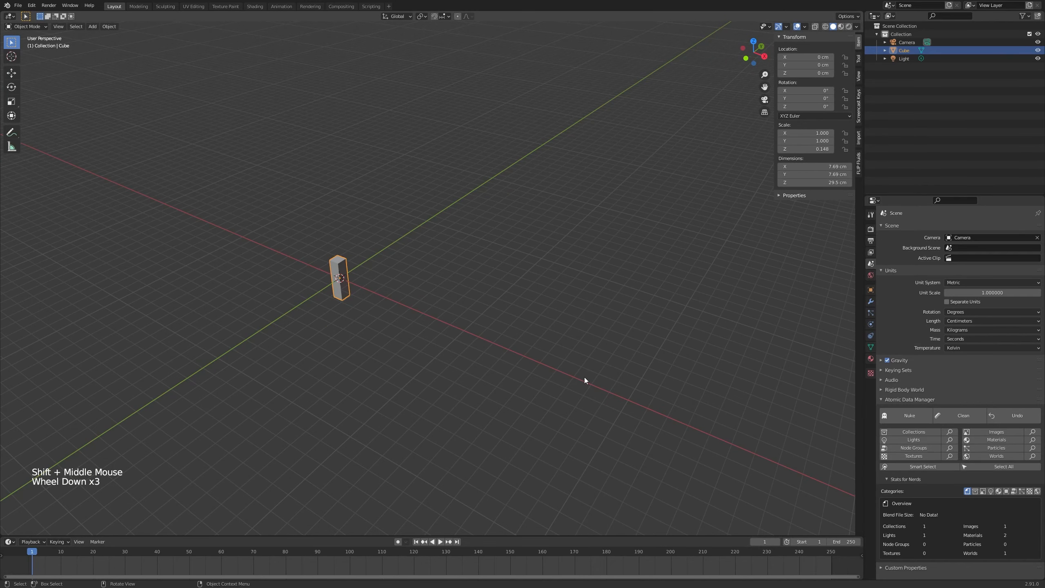
pyautogui.keyDown('shift'); pyautogui.moveTo(436, 276); pyautogui.dragTo(490, 340, button='middle'); pyautogui.keyUp('shift')
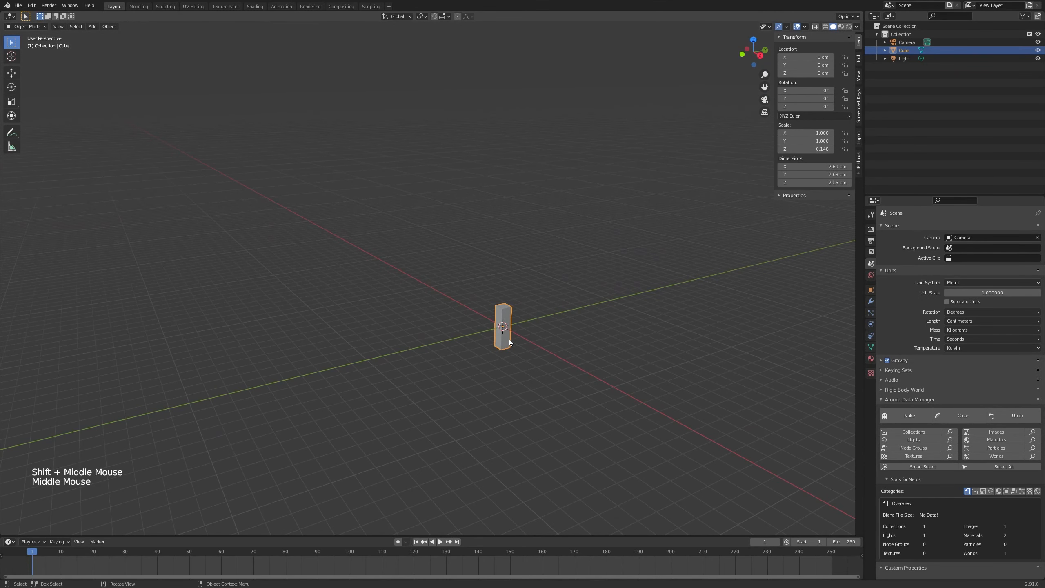
pyautogui.scroll(2, 493, 336)
pyautogui.scroll(-13, 492, 307)
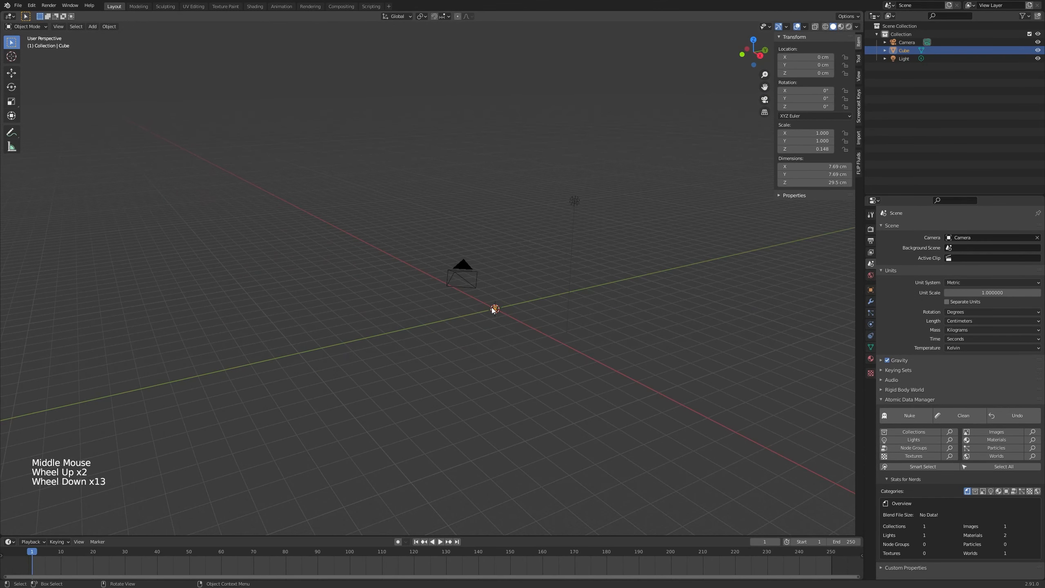
pyautogui.click(461, 269)
pyautogui.press('x')
pyautogui.click(462, 270)
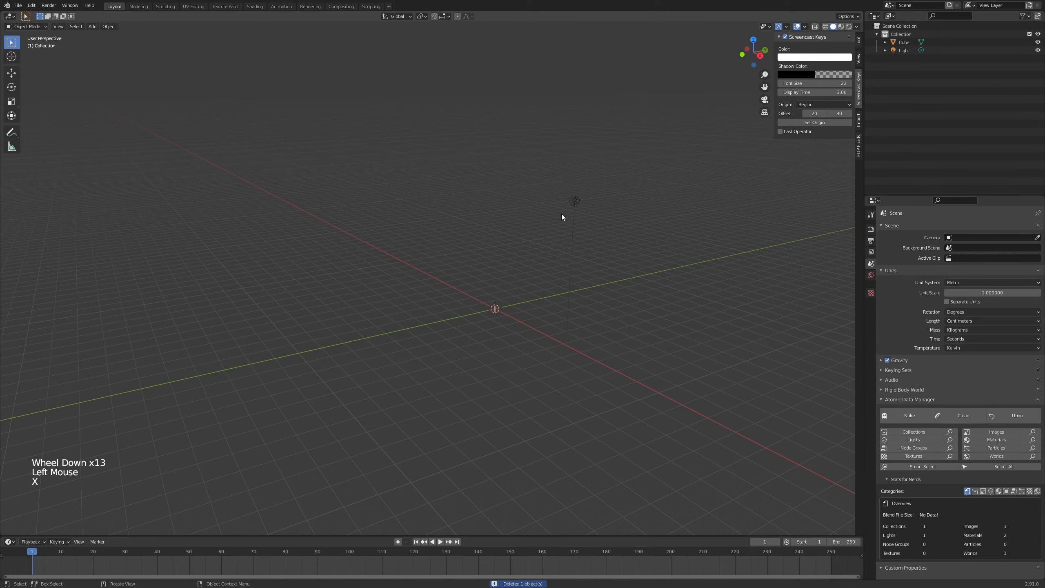
pyautogui.click(575, 201)
pyautogui.press('x')
pyautogui.click(575, 203)
# - Examine the block up close against the finer floor grid
pyautogui.scroll(5, 494, 316)
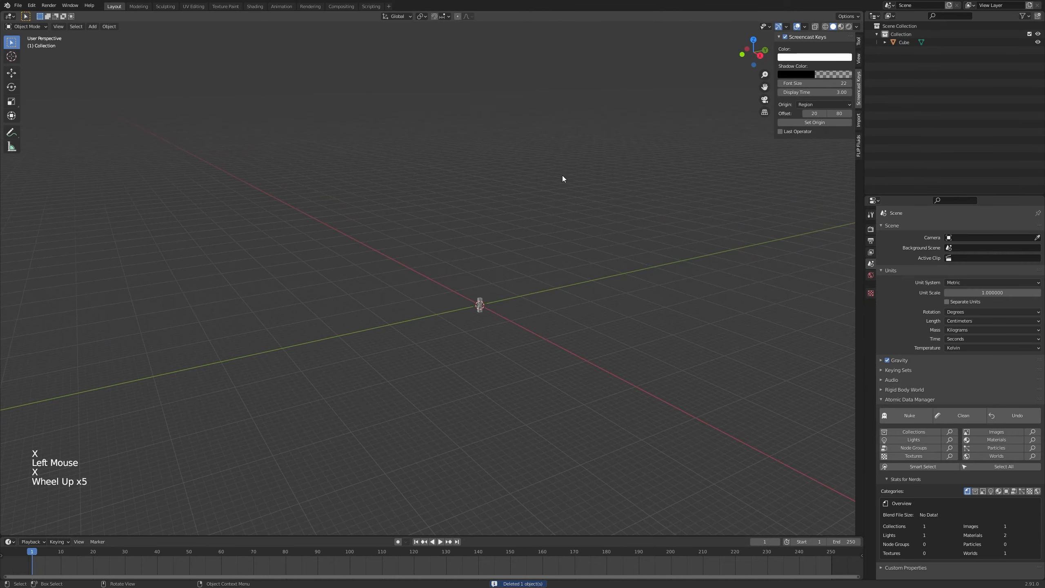
pyautogui.scroll(6, 463, 327)
pyautogui.keyDown('shift'); pyautogui.moveTo(463, 326); pyautogui.dragTo(376, 368, button='middle'); pyautogui.keyUp('shift')
pyautogui.scroll(1, 375, 368)
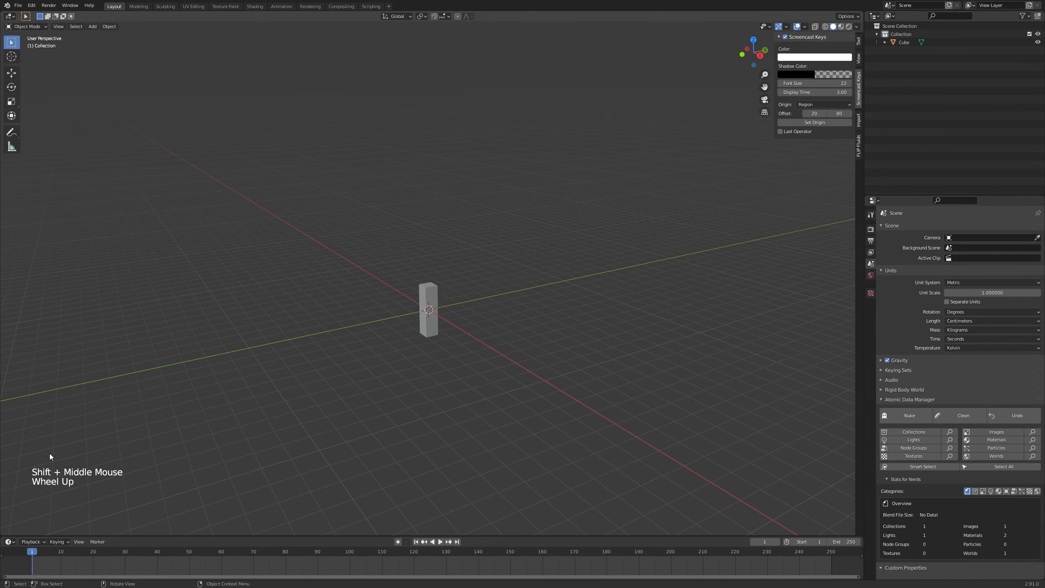
pyautogui.scroll(2, 857, 41)
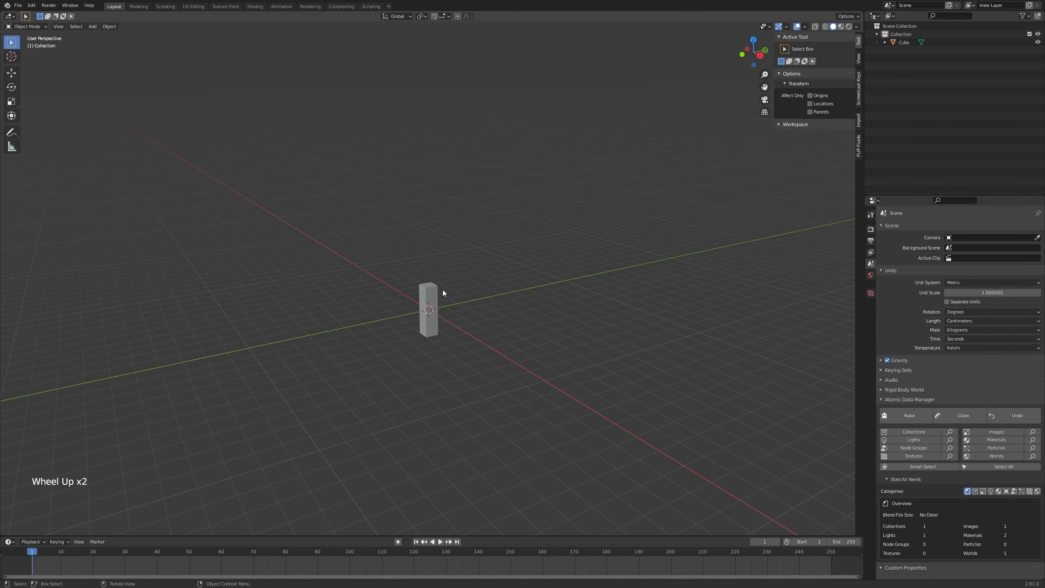
pyautogui.keyDown('shift'); pyautogui.moveTo(372, 322); pyautogui.dragTo(454, 361, button='middle'); pyautogui.keyUp('shift')
pyautogui.scroll(4, 462, 339)
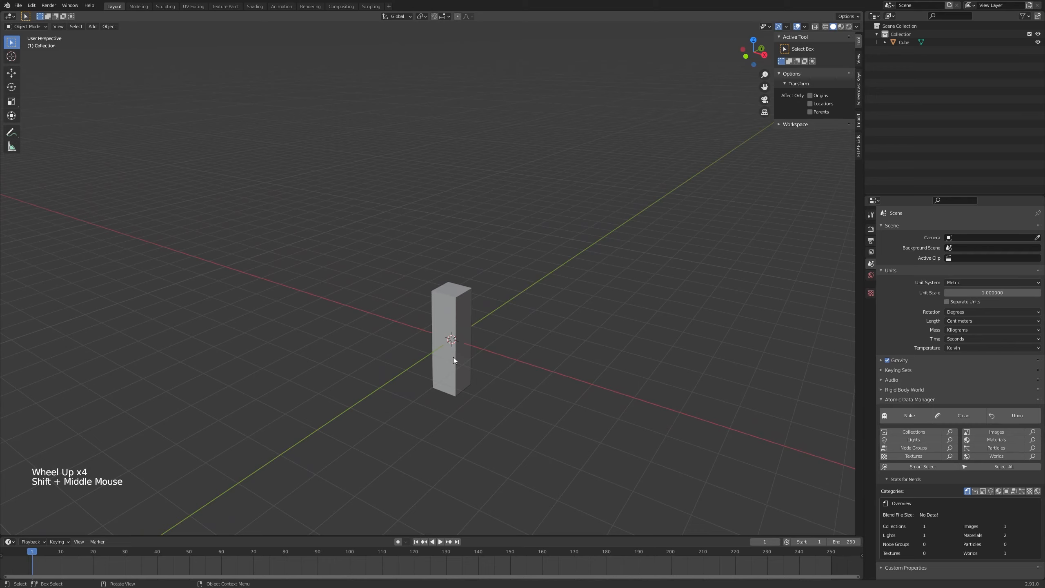
pyautogui.moveTo(454, 355); pyautogui.dragTo(442, 349, button='middle')
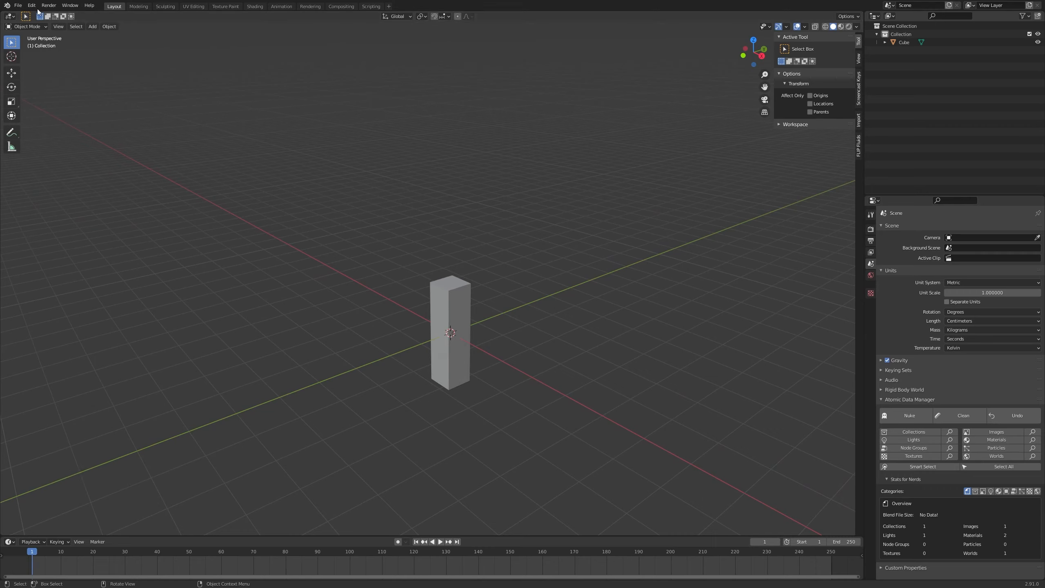
# - Add Reference_Burgundy3.jpg from the 054_Wine Textures folder as a reference image in the scene
pyautogui.press('shift')
pyautogui.hotkey('shift', 'a')
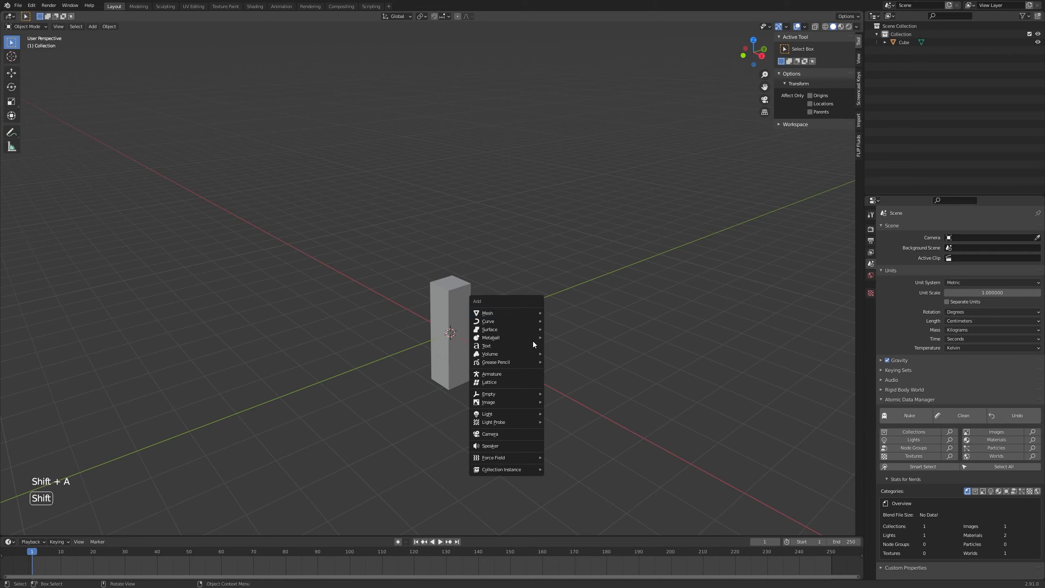
pyautogui.moveTo(525, 406)
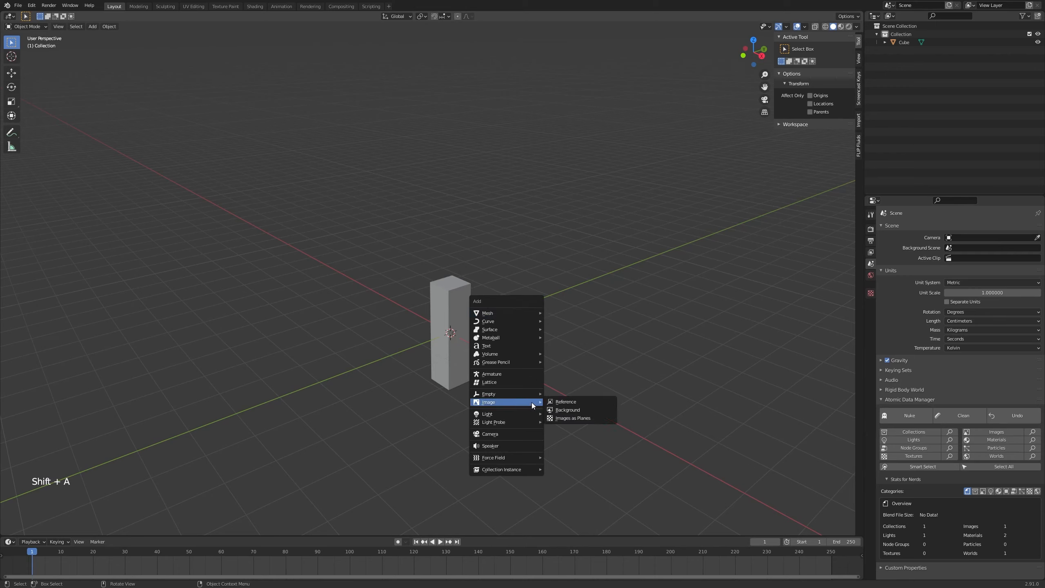
pyautogui.click(581, 403)
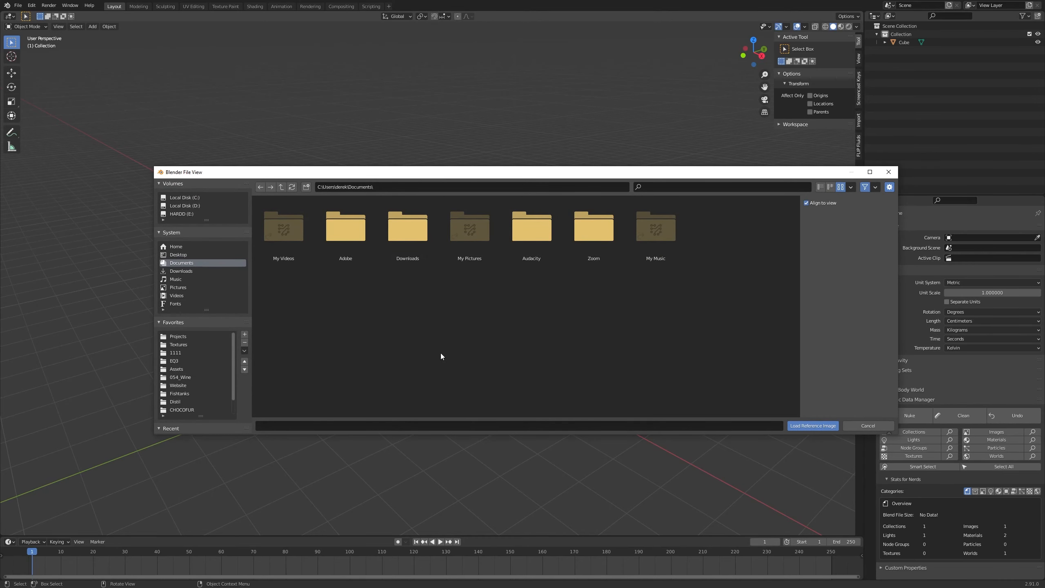
pyautogui.click(183, 377)
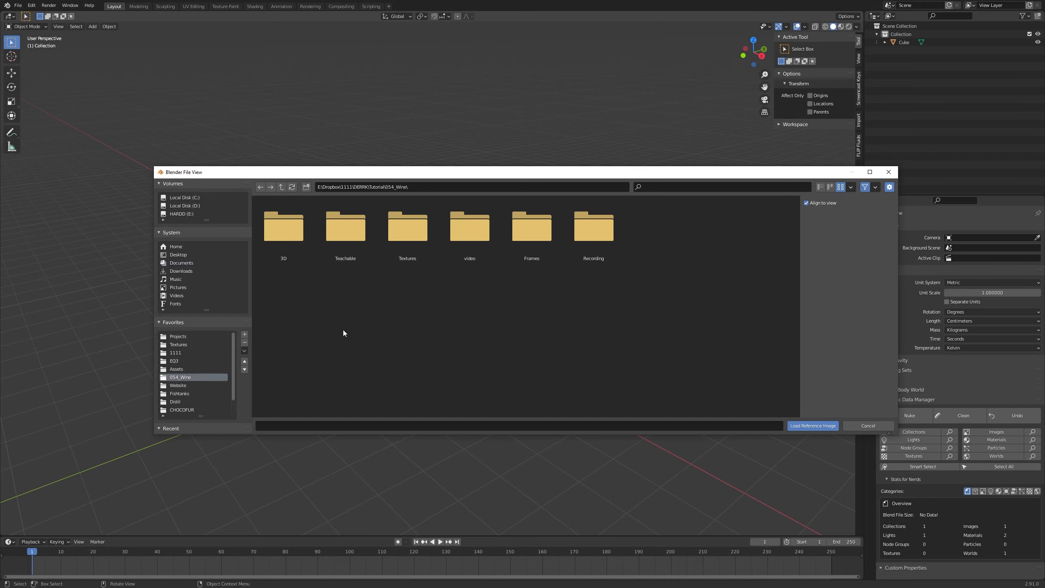
pyautogui.doubleClick(403, 252)
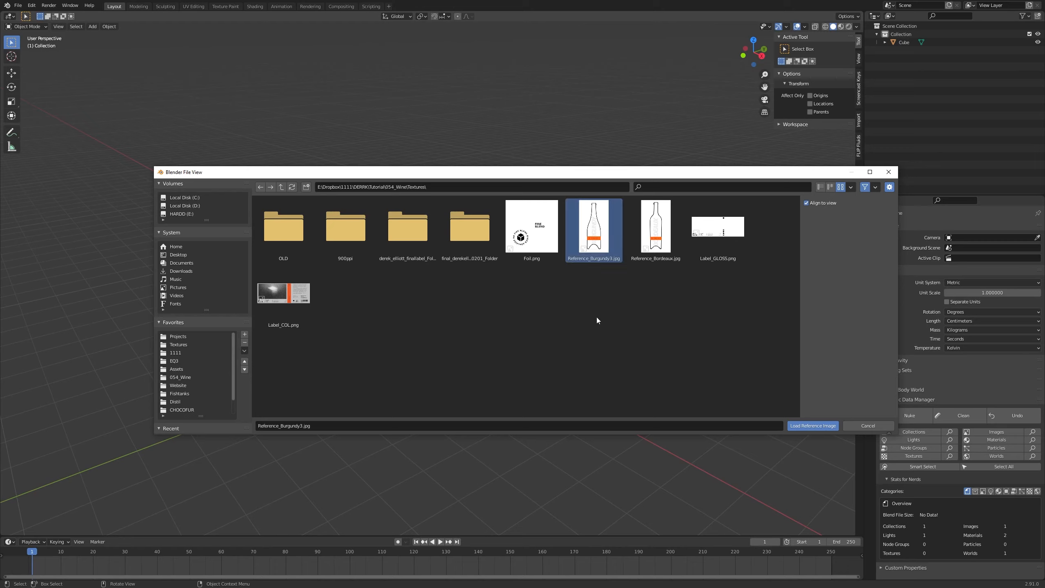
pyautogui.doubleClick(596, 244)
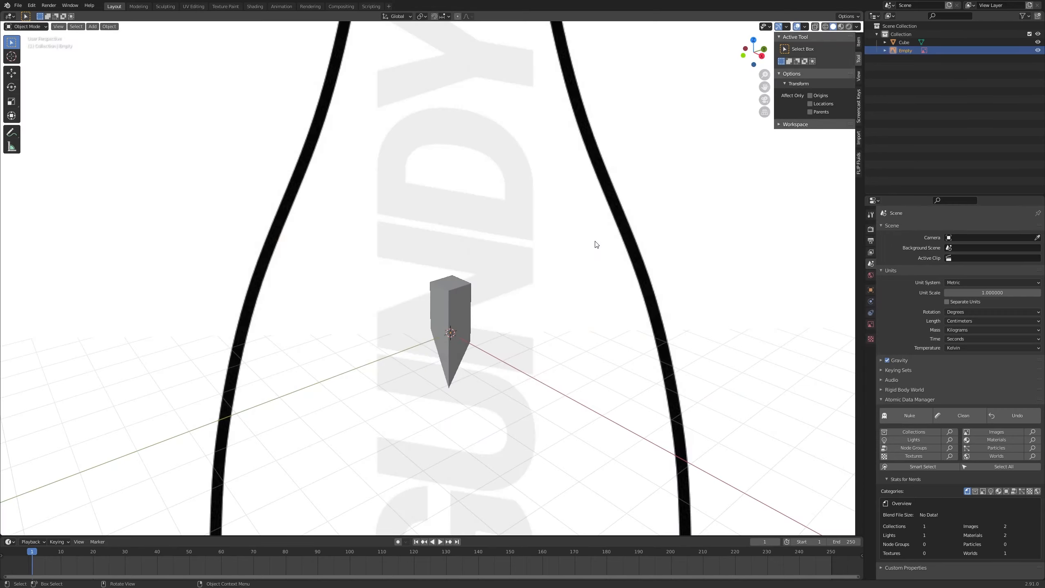
pyautogui.scroll(-11, 597, 245)
pyautogui.scroll(3, 550, 274)
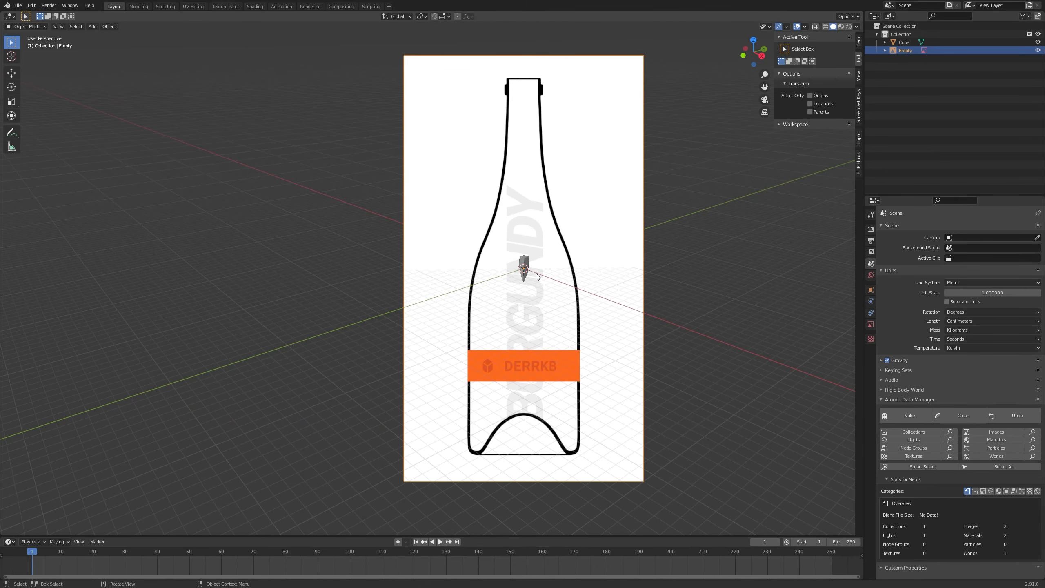
# - Reset the bottle reference image's rotation to zero on all axes
pyautogui.moveTo(536, 273)
pyautogui.mouseDown(button='middle')
pyautogui.moveTo(395, 266)
pyautogui.moveTo(512, 288)
pyautogui.moveTo(576, 268)
pyautogui.moveTo(508, 270)
pyautogui.moveTo(531, 267)
pyautogui.mouseUp(button='middle')
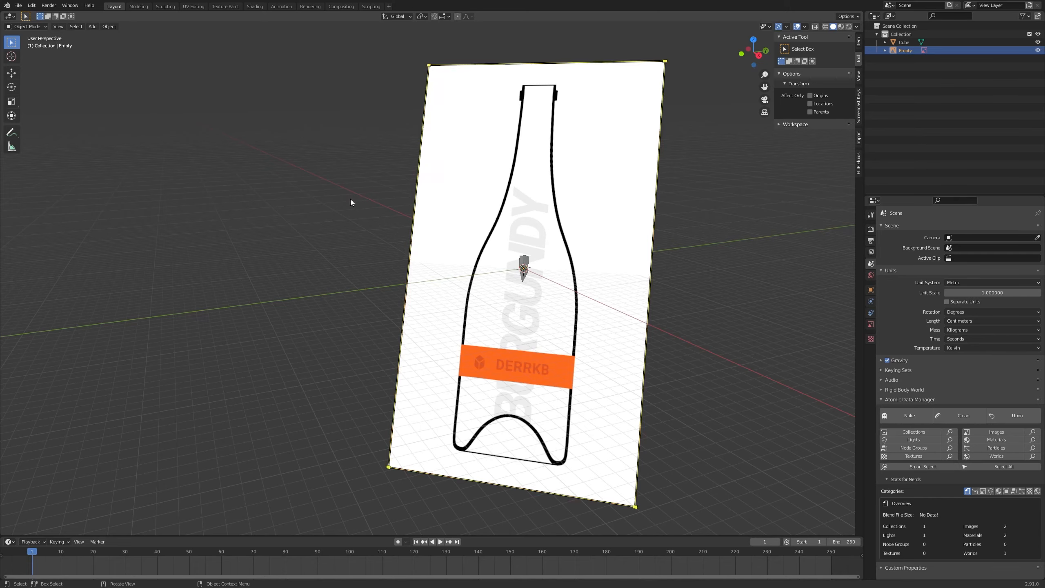
pyautogui.moveTo(525, 294)
pyautogui.mouseDown(button='middle')
pyautogui.moveTo(652, 279)
pyautogui.moveTo(530, 278)
pyautogui.moveTo(541, 284)
pyautogui.mouseUp(button='middle')
pyautogui.keyDown('shift'); pyautogui.moveTo(541, 284); pyautogui.dragTo(541, 335, button='middle'); pyautogui.keyUp('shift')
pyautogui.moveTo(542, 334)
pyautogui.mouseDown(button='middle')
pyautogui.moveTo(600, 322)
pyautogui.moveTo(531, 332)
pyautogui.moveTo(554, 333)
pyautogui.mouseUp(button='middle')
pyautogui.click(600, 324)
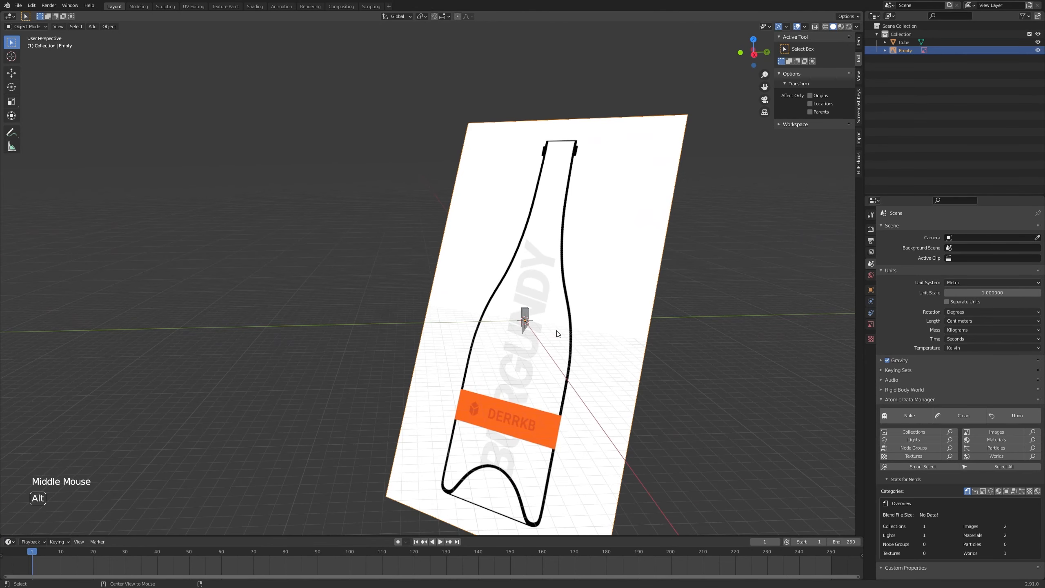
pyautogui.hotkey('alt', 'r')
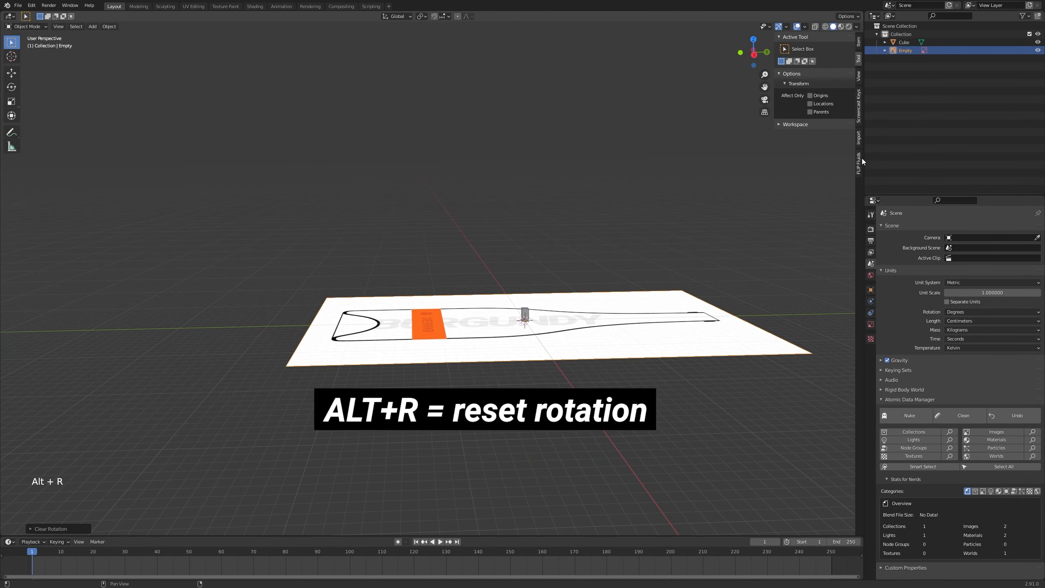
# - Rotate the reference image 90° about the X axis so the bottle stands upright
pyautogui.scroll(3, 860, 157)
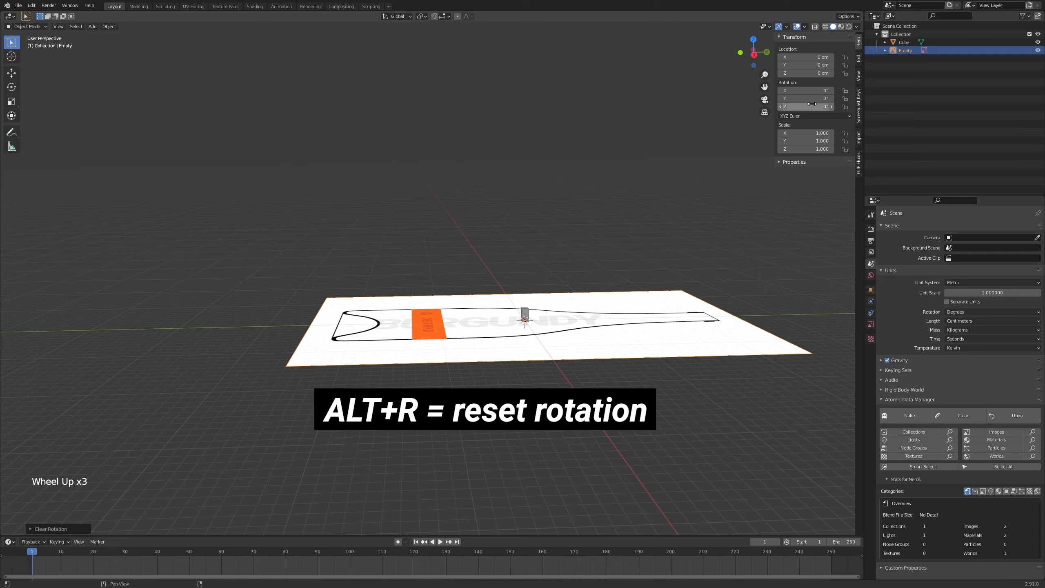
pyautogui.write('r')
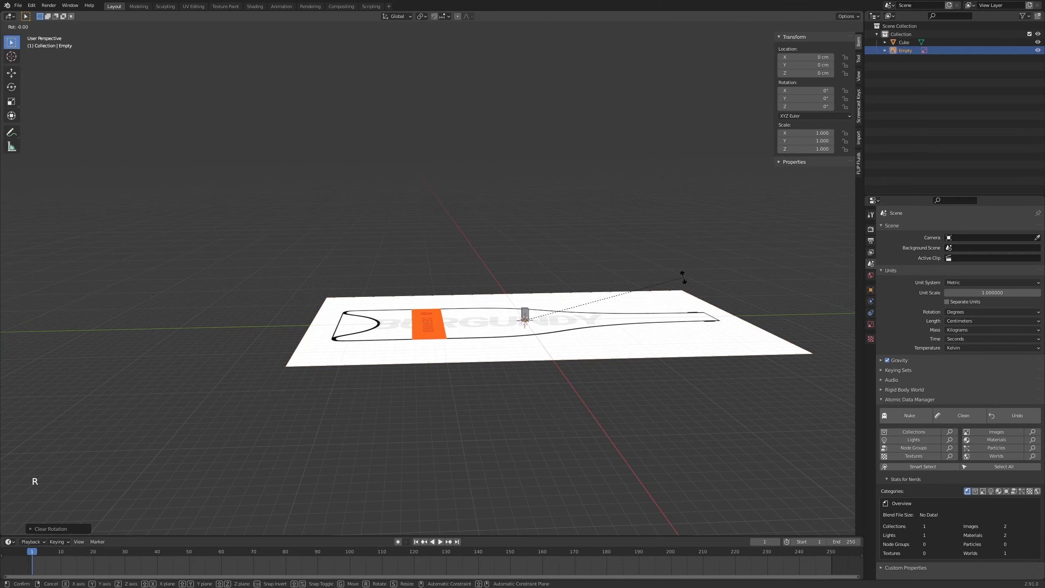
pyautogui.write('x')
pyautogui.write('90')
pyautogui.press('Return')
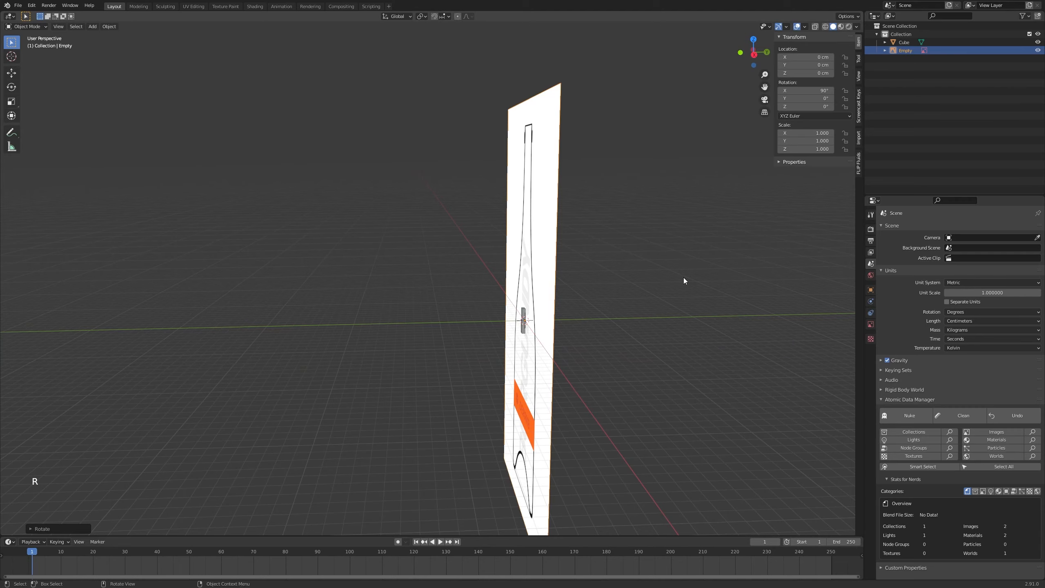
# - Move the reference image up along Z to about 217.2 cm, bringing the bottle's base near the floor
pyautogui.moveTo(679, 278); pyautogui.dragTo(644, 383, button='middle')
pyautogui.press('g')
pyautogui.press('z')
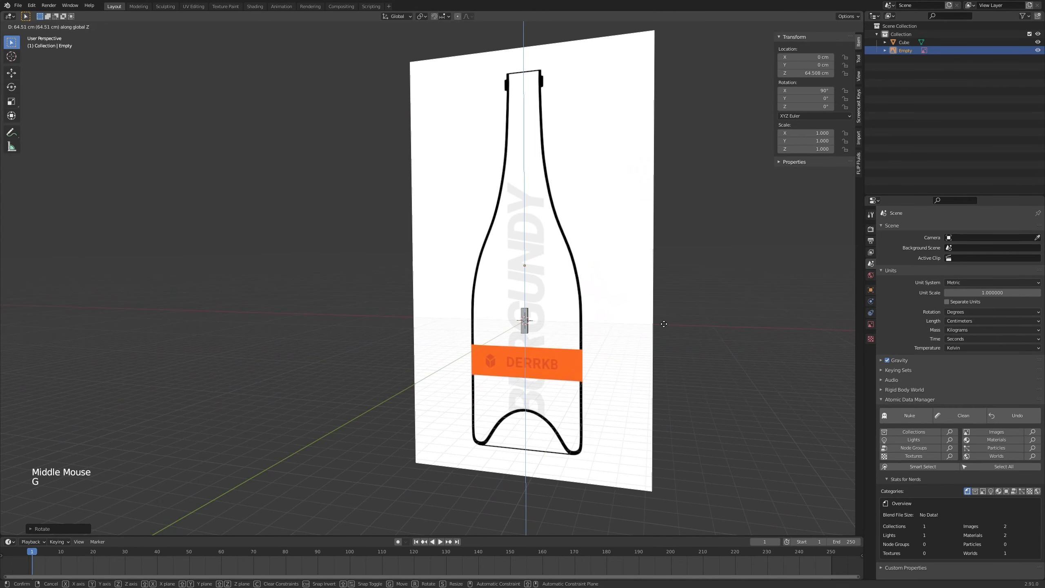
pyautogui.click(673, 198)
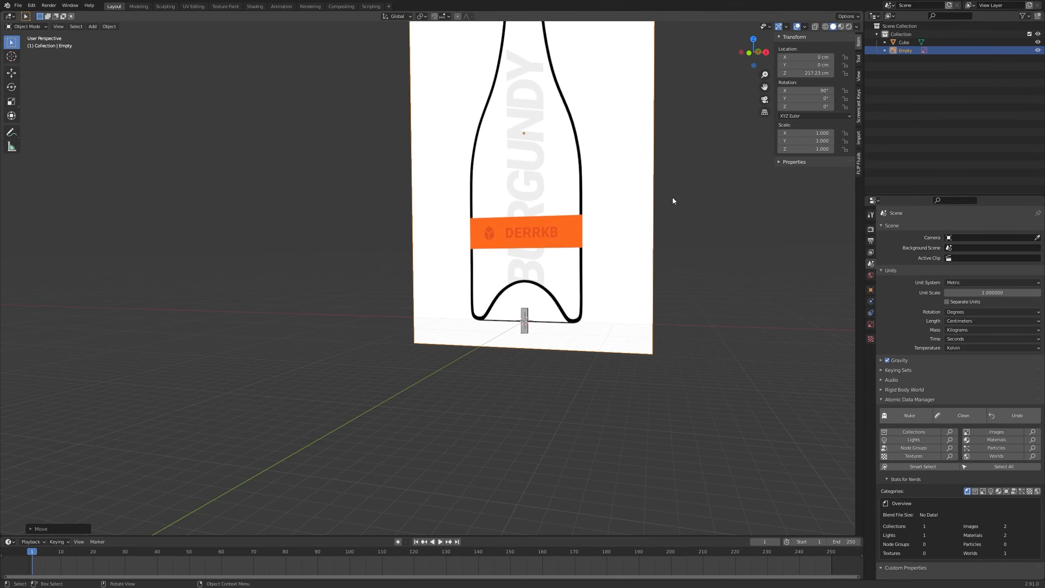
# - Examine from the front and at an angle how the bottle's base lines up with the floor line and the block
pyautogui.press('KP_1')
pyautogui.scroll(4, 645, 265)
pyautogui.keyDown('shift'); pyautogui.scroll(1, 484, 450); pyautogui.keyUp('shift')
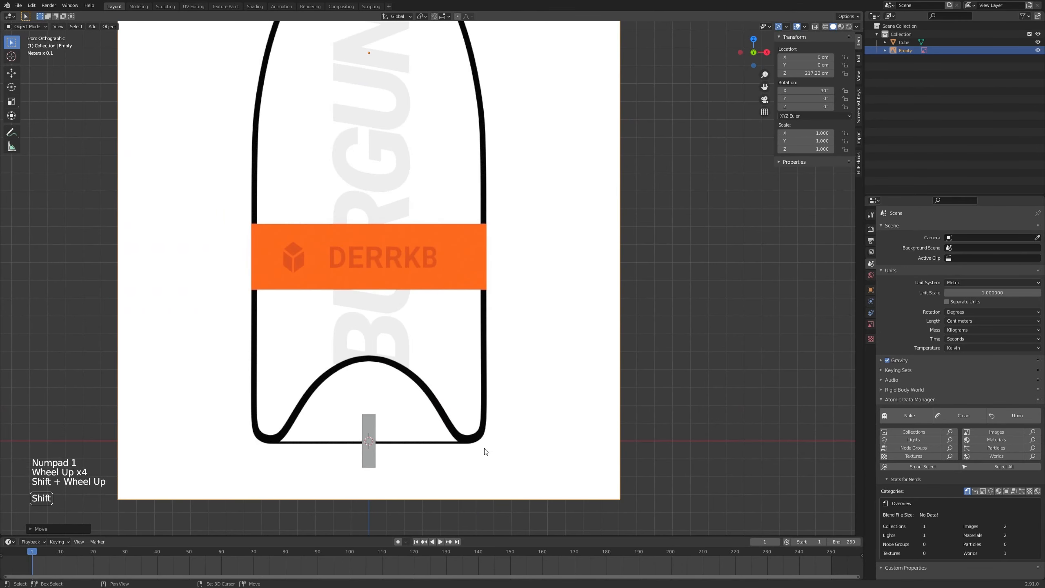
pyautogui.keyDown('shift'); pyautogui.moveTo(484, 450); pyautogui.dragTo(607, 350, button='middle'); pyautogui.keyUp('shift')
pyautogui.keyDown('shift'); pyautogui.scroll(1, 607, 350); pyautogui.keyUp('shift')
pyautogui.scroll(1, 607, 350)
pyautogui.keyDown('shift'); pyautogui.moveTo(667, 306); pyautogui.dragTo(690, 312, button='middle'); pyautogui.keyUp('shift')
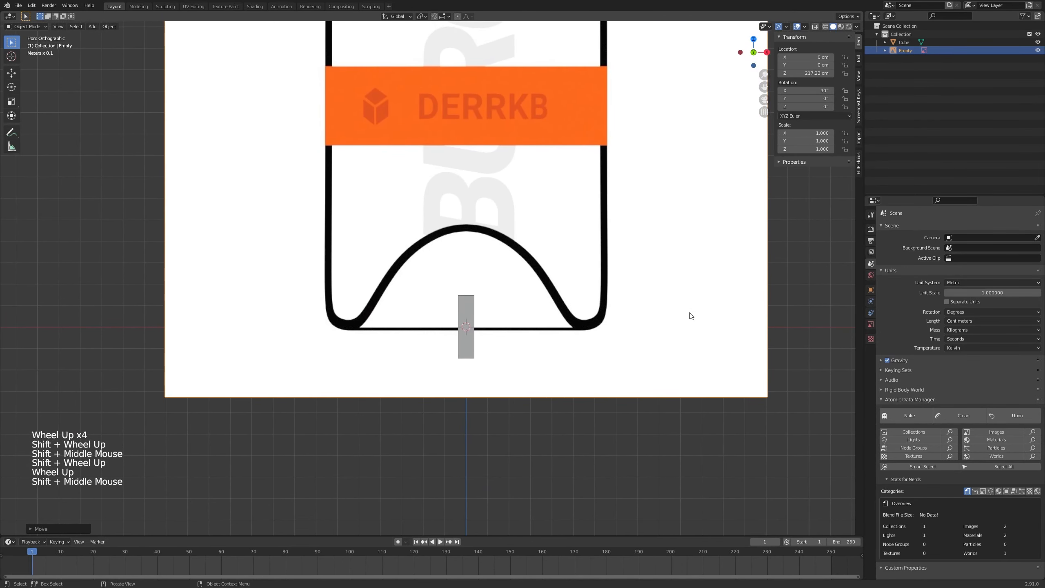
pyautogui.press('z')
pyautogui.press('z')
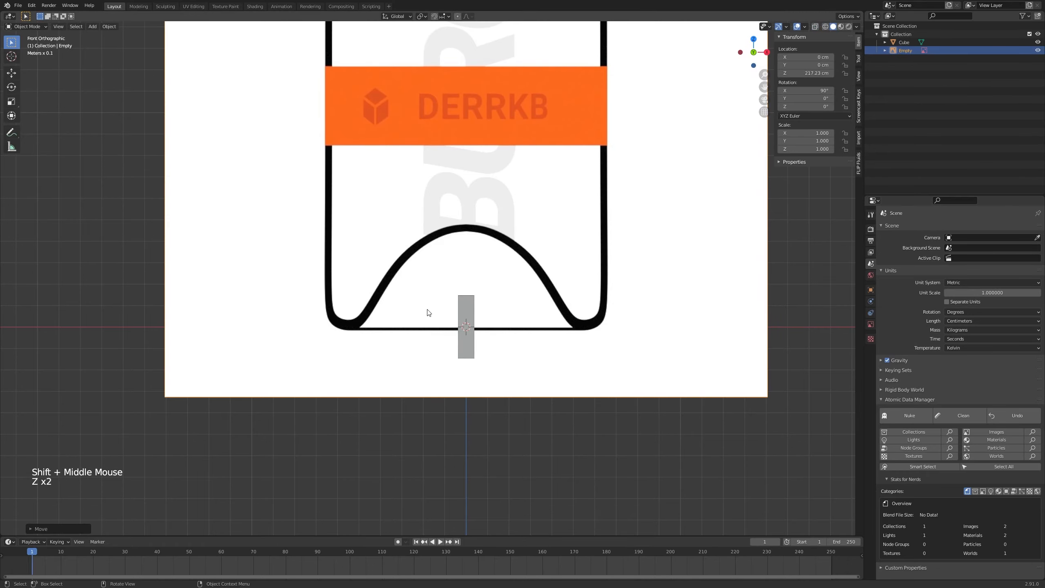
pyautogui.scroll(-4, 426, 309)
pyautogui.keyDown('shift'); pyautogui.moveTo(555, 269); pyautogui.dragTo(534, 360, button='middle'); pyautogui.keyUp('shift')
pyautogui.scroll(-3, 534, 360)
pyautogui.scroll(4, 586, 390)
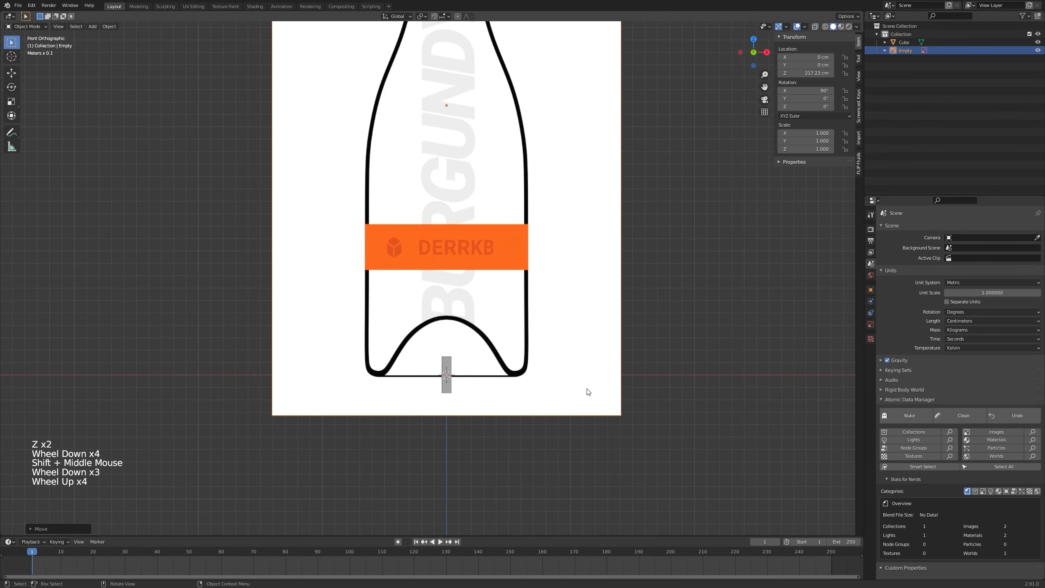
pyautogui.click(595, 364)
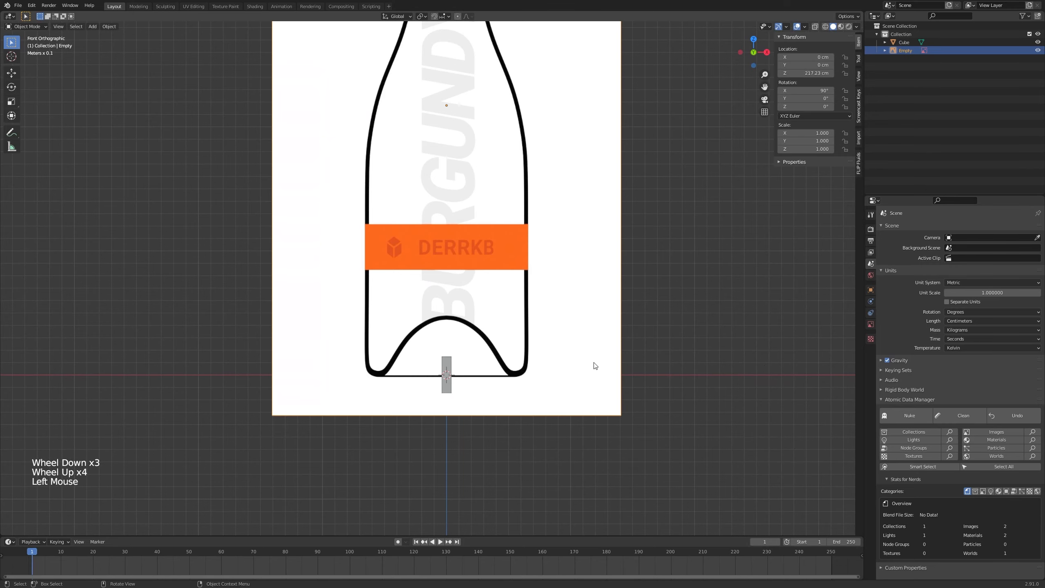
pyautogui.moveTo(440, 314); pyautogui.dragTo(585, 287, button='middle')
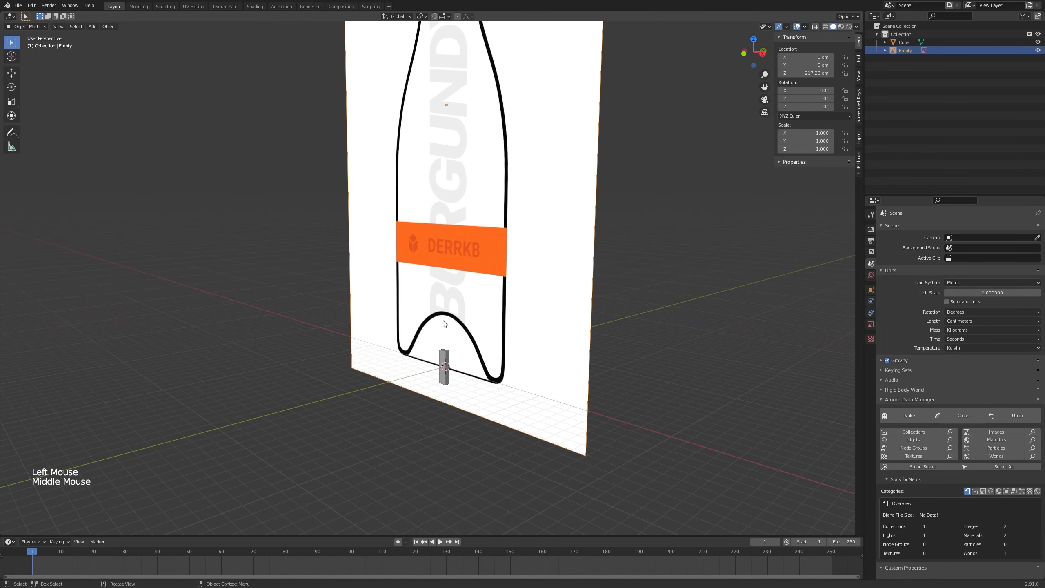
# - Enable transparency on the reference image and lower its value to about 0.077
pyautogui.click(872, 324)
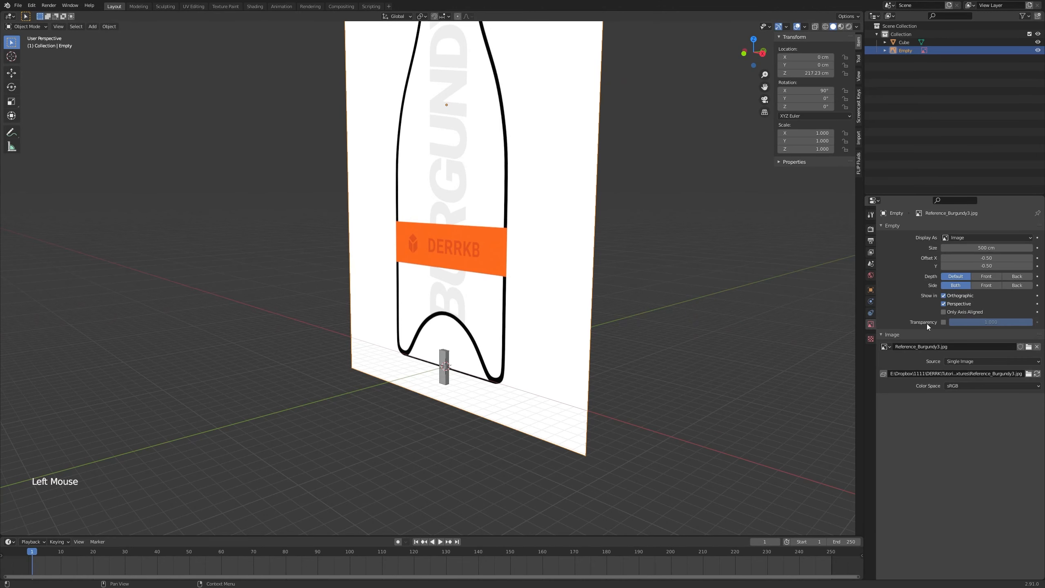
pyautogui.click(944, 323)
pyautogui.moveTo(1032, 322); pyautogui.dragTo(954, 322)
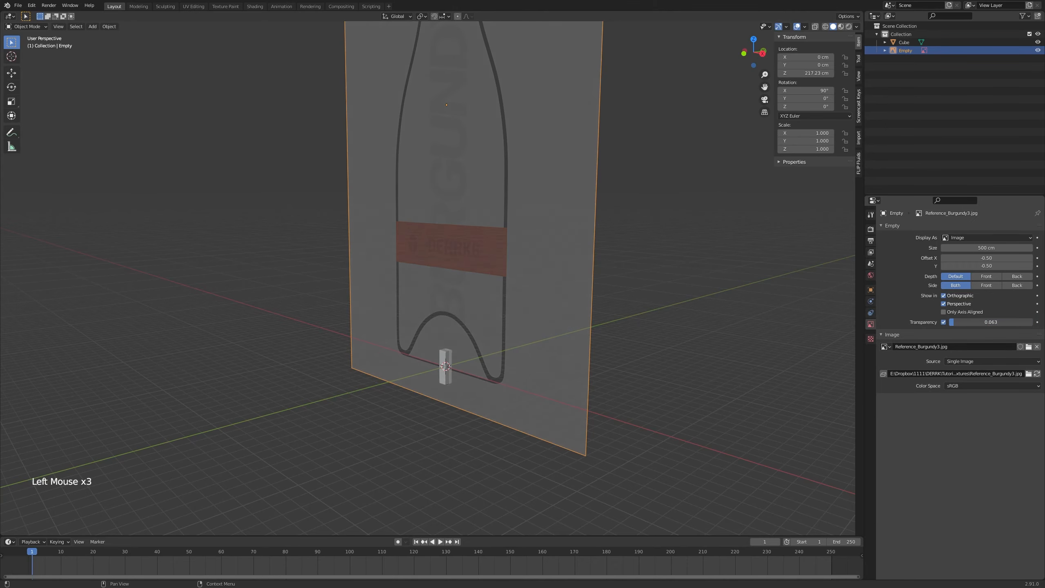
# - In front view, raise the reference image along Z to about 218.8 cm to align the bottle's base with the floor line
pyautogui.moveTo(531, 369); pyautogui.dragTo(572, 340, button='middle')
pyautogui.press('KP_1')
pyautogui.scroll(4, 552, 381)
pyautogui.press('g')
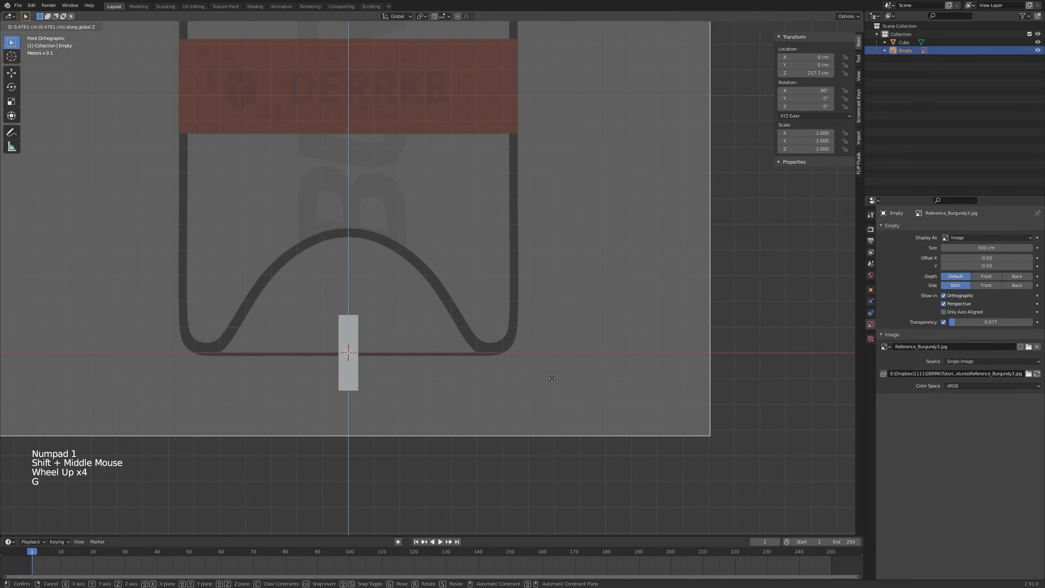
pyautogui.press('shift')
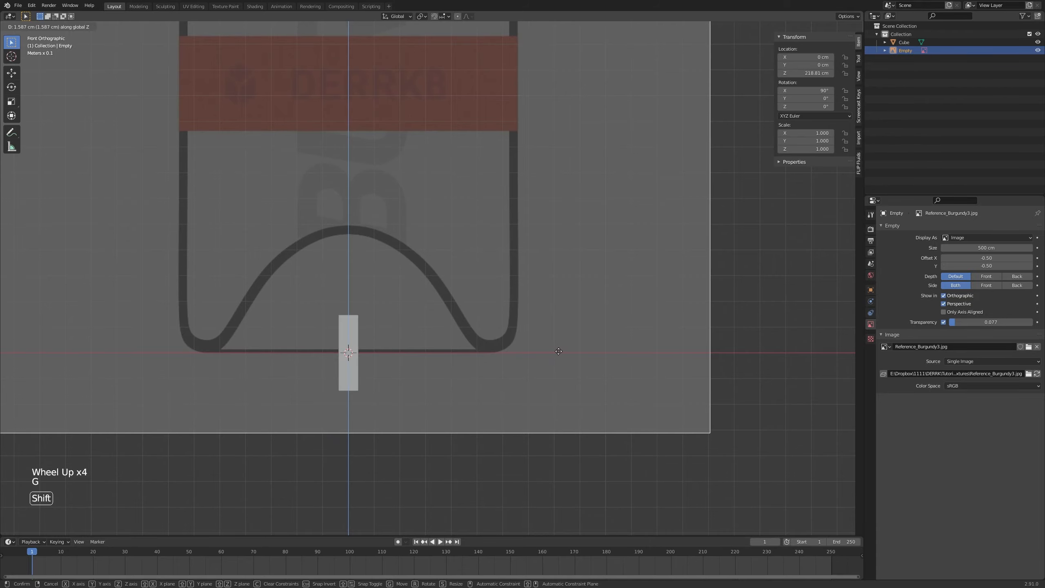
pyautogui.click(558, 351)
# - Move the guide block up along Z to about 14.73 cm so its underside rests on the floor line
pyautogui.scroll(-5, 559, 352)
pyautogui.keyDown('shift'); pyautogui.moveTo(558, 351); pyautogui.dragTo(566, 369, button='middle'); pyautogui.keyUp('shift')
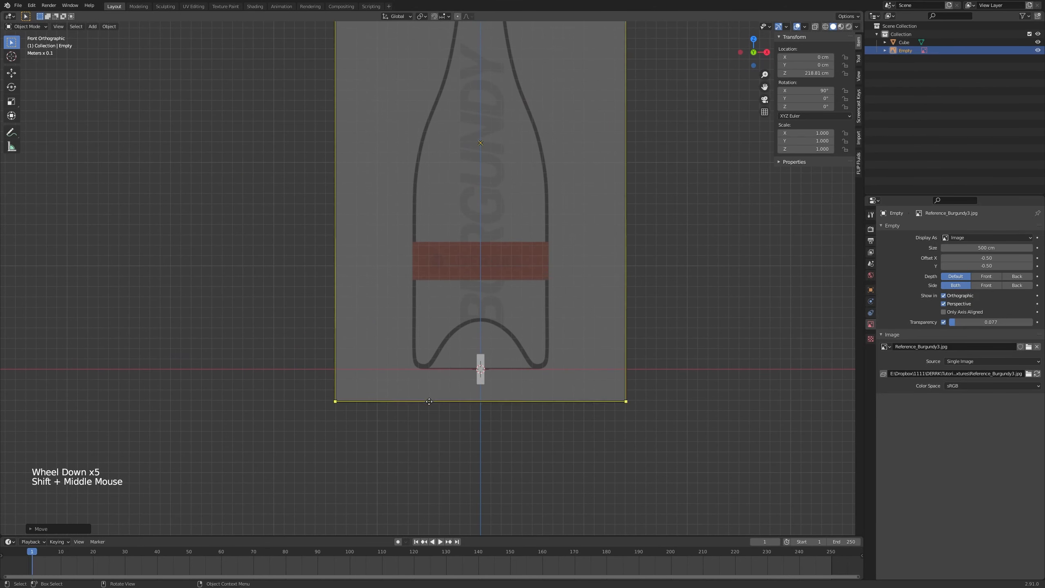
pyautogui.scroll(4, 483, 380)
pyautogui.click(483, 380)
pyautogui.scroll(4, 483, 379)
pyautogui.press('g')
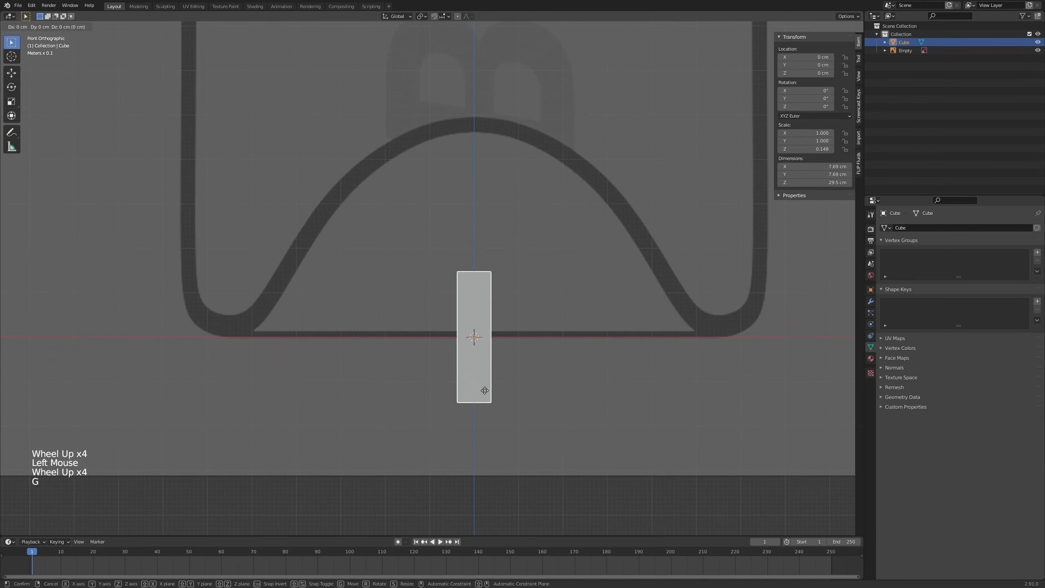
pyautogui.press('z')
pyautogui.press('shift')
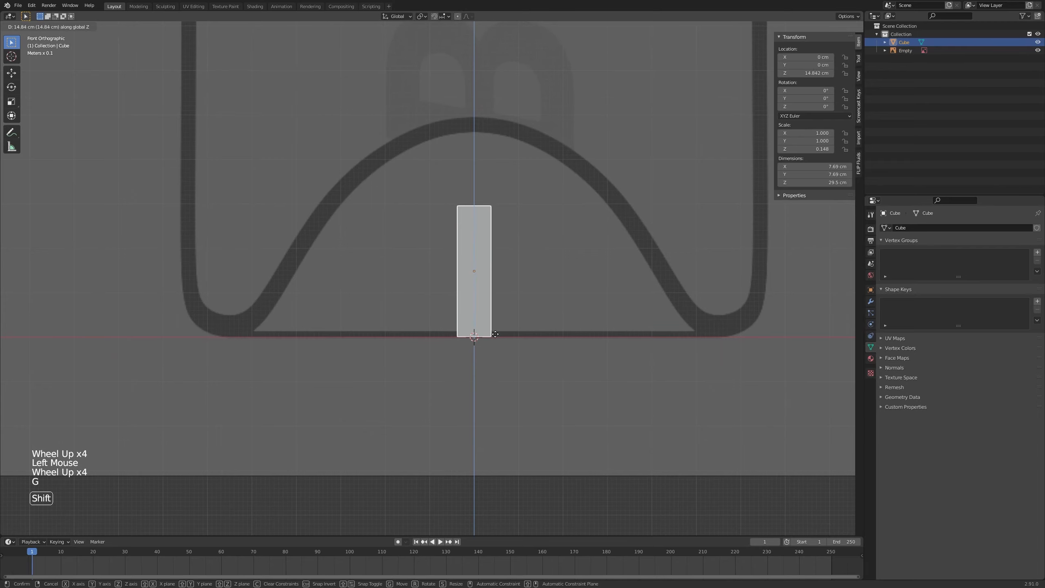
pyautogui.click(495, 337)
pyautogui.scroll(-1, 495, 338)
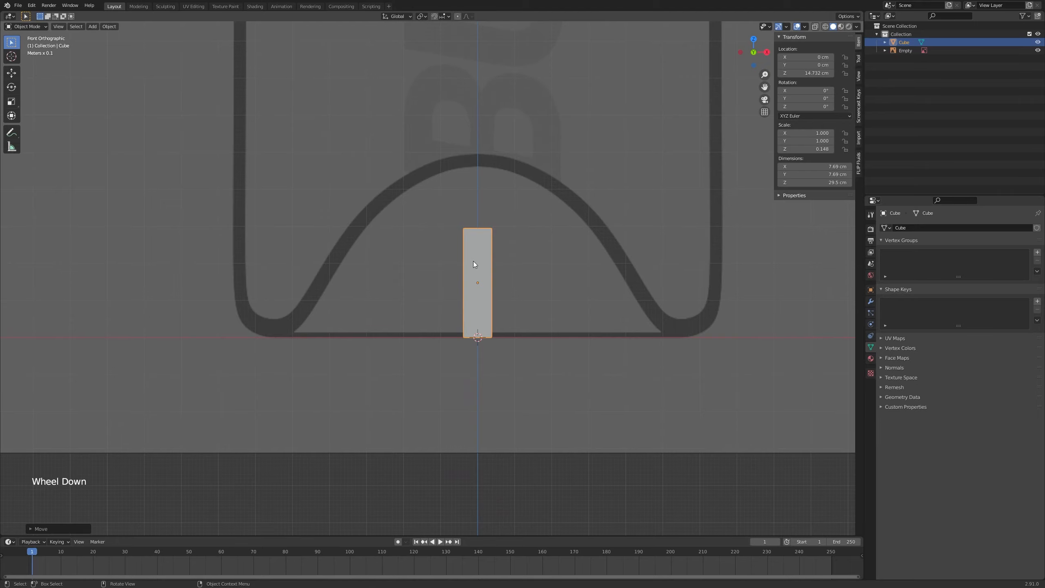
pyautogui.keyDown('shift'); pyautogui.moveTo(483, 285); pyautogui.dragTo(485, 348, button='middle'); pyautogui.keyUp('shift')
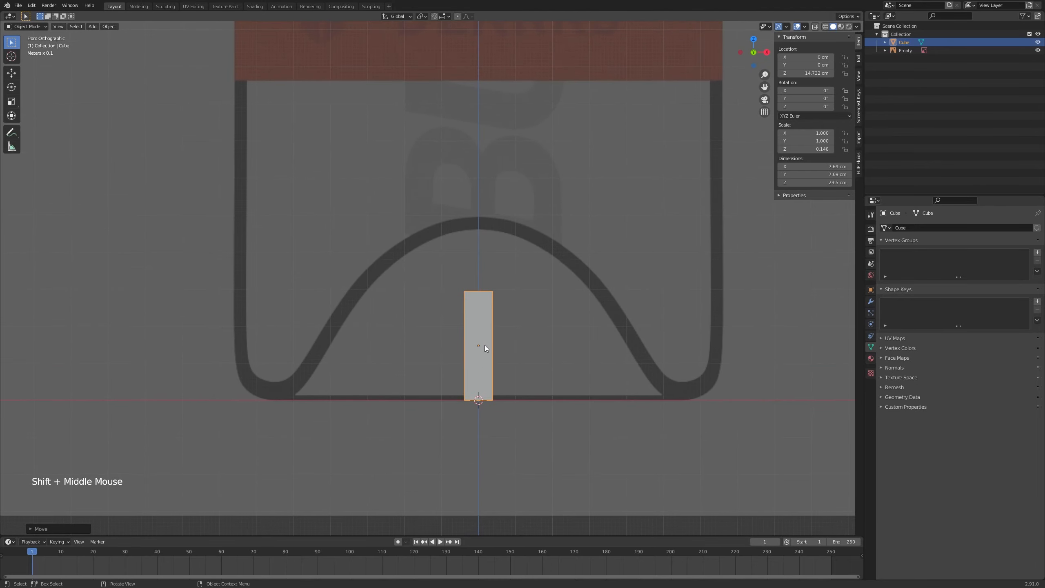
pyautogui.scroll(-7, 637, 272)
pyautogui.keyDown('shift'); pyautogui.moveTo(629, 240); pyautogui.dragTo(627, 321, button='middle'); pyautogui.keyUp('shift')
pyautogui.click(614, 254)
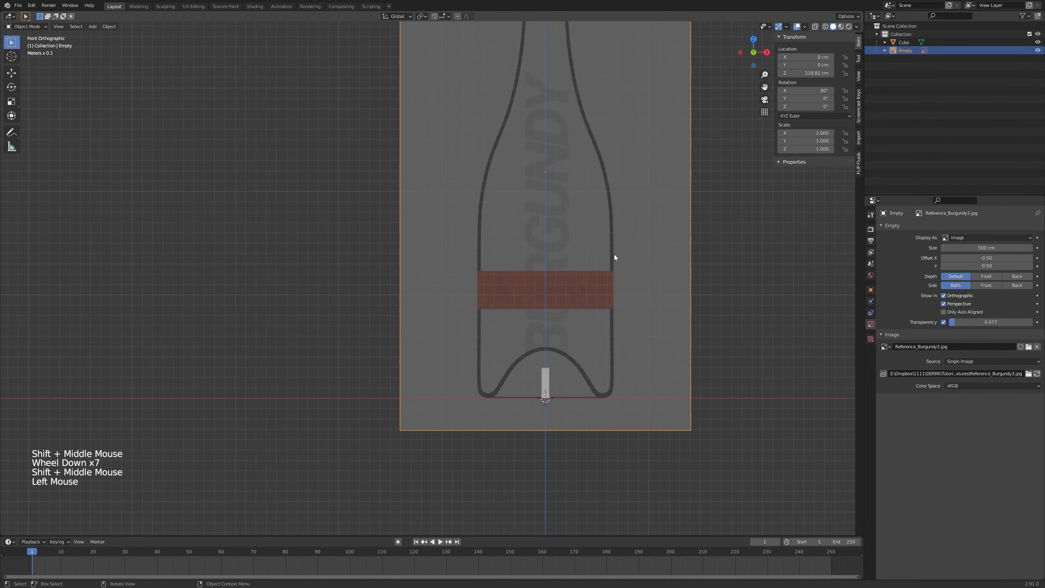
pyautogui.keyDown('shift'); pyautogui.moveTo(614, 254); pyautogui.dragTo(611, 289, button='middle'); pyautogui.keyUp('shift')
pyautogui.scroll(-3, 612, 312)
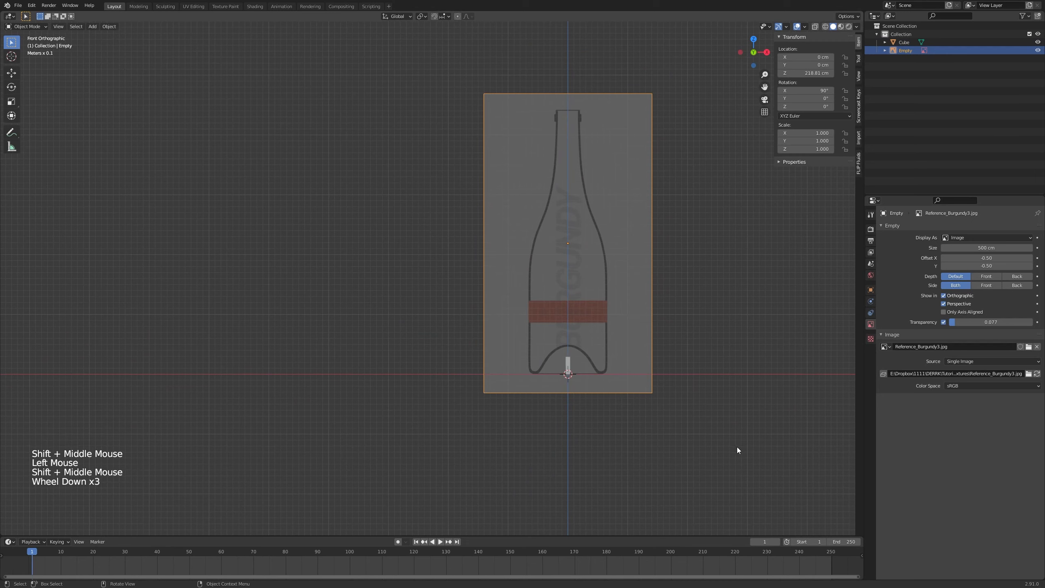
pyautogui.press('s')
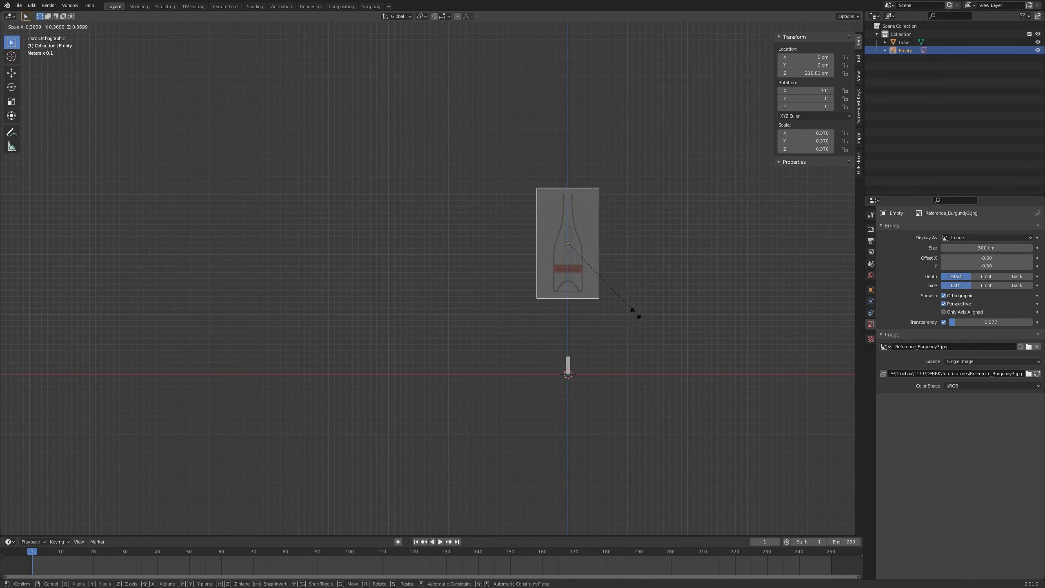
pyautogui.press('Escape')
# - Set the transform pivot point to the 3D Cursor at the bottle's base
pyautogui.scroll(10, 601, 385)
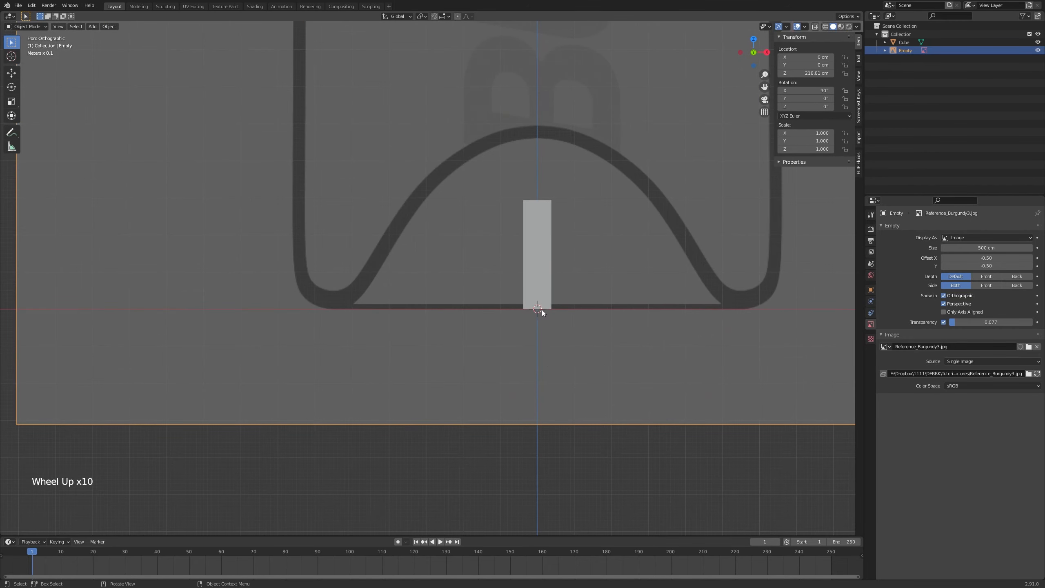
pyautogui.scroll(-5, 539, 310)
pyautogui.keyDown('shift'); pyautogui.moveTo(564, 310); pyautogui.dragTo(510, 349, button='middle'); pyautogui.keyUp('shift')
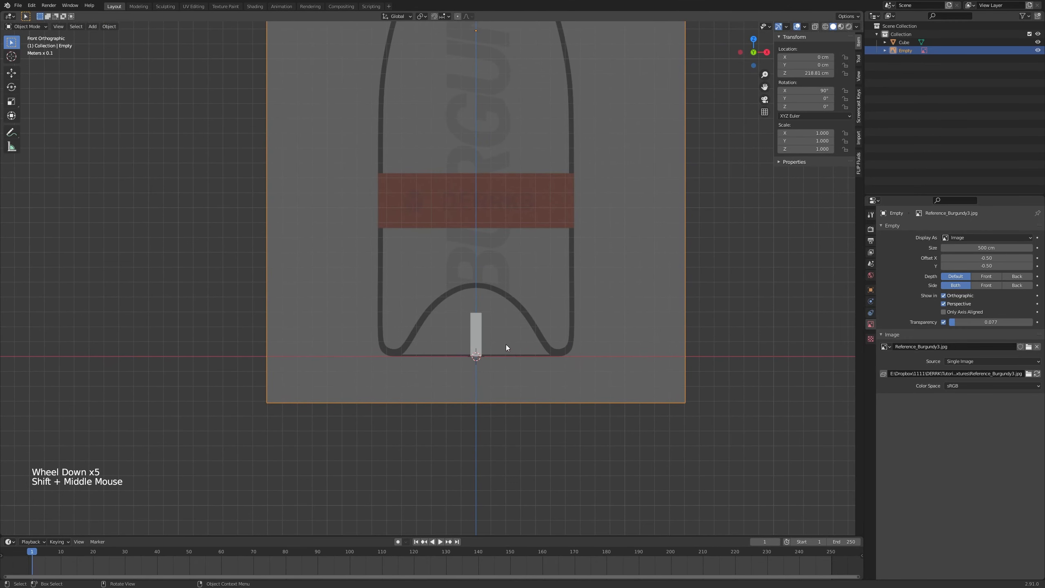
pyautogui.scroll(-2, 506, 348)
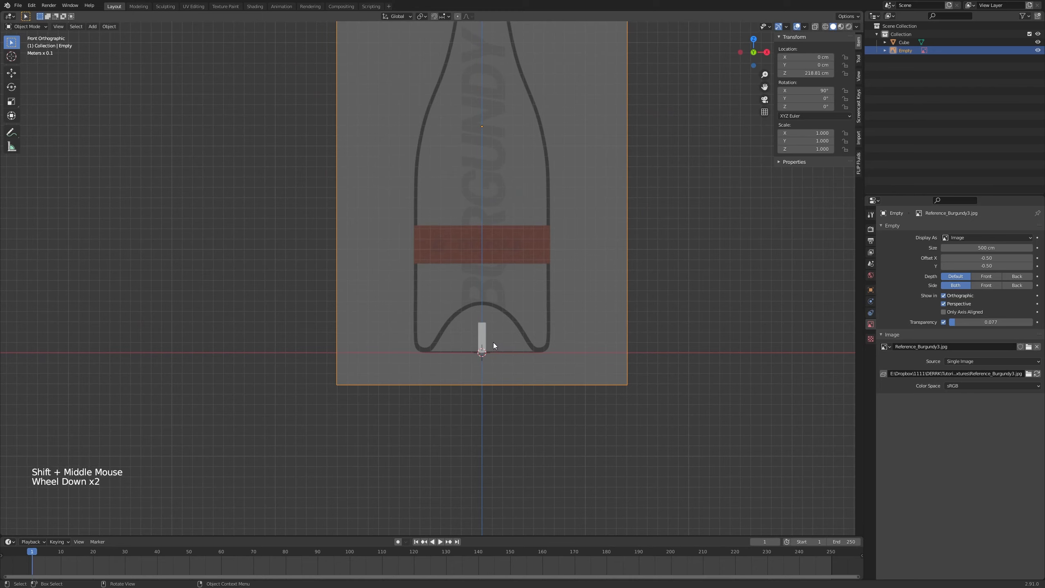
pyautogui.press('.')
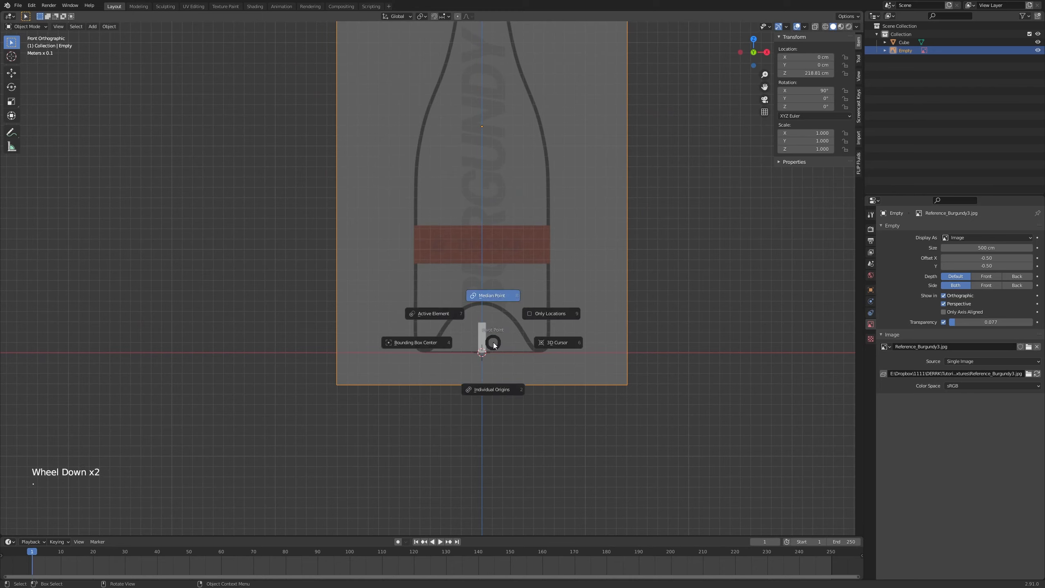
pyautogui.click(552, 345)
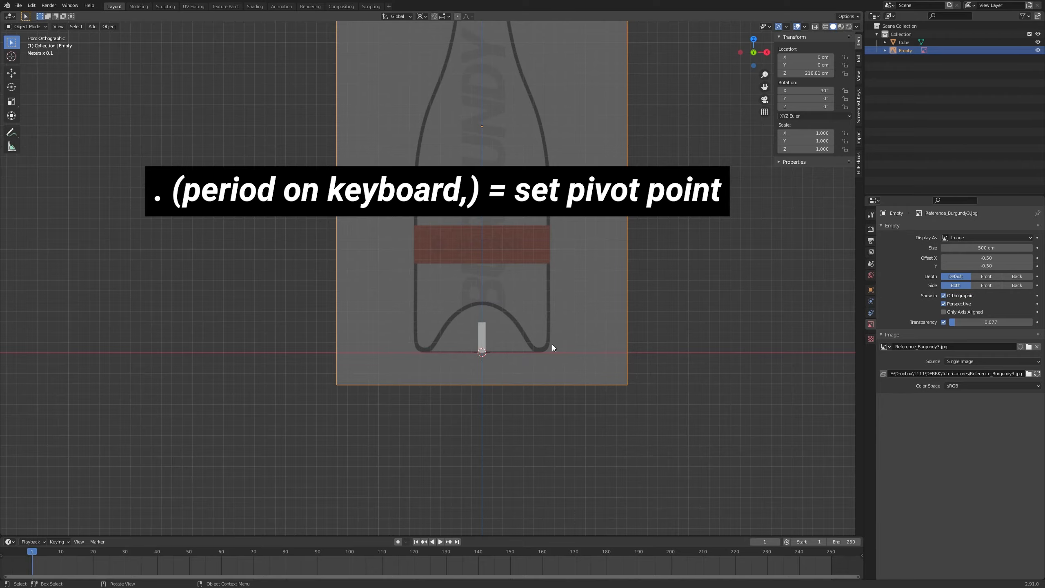
# - Scale the reference image down about the 3D cursor until the bottle is roughly as tall as the guide block
pyautogui.scroll(-2, 692, 290)
pyautogui.keyDown('shift'); pyautogui.moveTo(716, 270); pyautogui.dragTo(738, 241, button='middle'); pyautogui.keyUp('shift')
pyautogui.press('s')
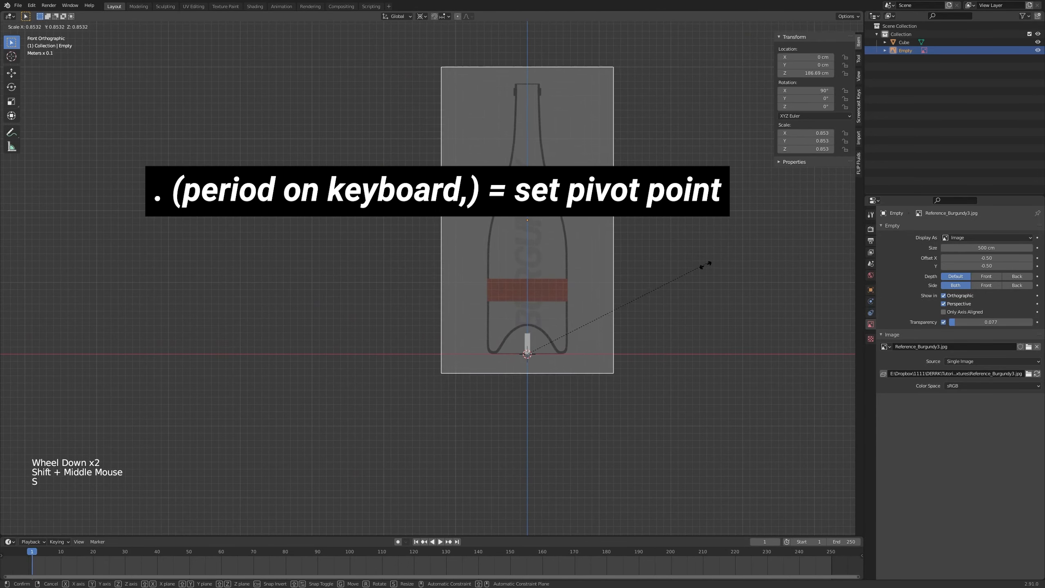
pyautogui.click(566, 354)
pyautogui.scroll(3, 592, 305)
pyautogui.press('s')
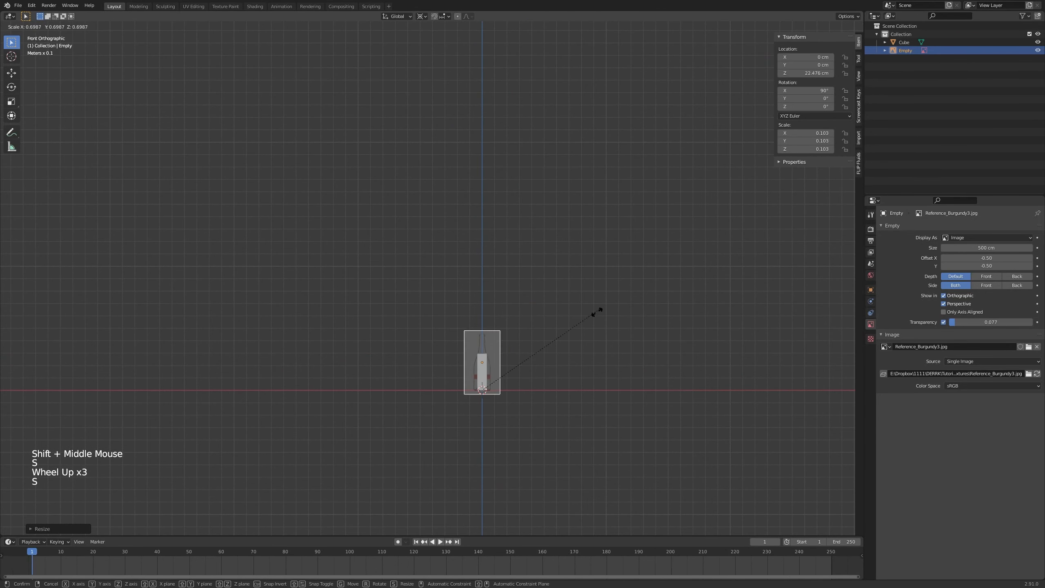
pyautogui.click(567, 348)
# - Refine the reference image's scale to about 0.067, bringing the bottle's top close to the guide block's top edge
pyautogui.keyDown('shift'); pyautogui.moveTo(567, 348); pyautogui.dragTo(607, 285, button='middle'); pyautogui.keyUp('shift')
pyautogui.keyDown('shift'); pyautogui.scroll(1, 607, 285); pyautogui.keyUp('shift')
pyautogui.scroll(8, 607, 285)
pyautogui.scroll(6, 550, 285)
pyautogui.keyDown('shift'); pyautogui.moveTo(426, 381); pyautogui.dragTo(631, 298, button='middle'); pyautogui.keyUp('shift')
pyautogui.press('s')
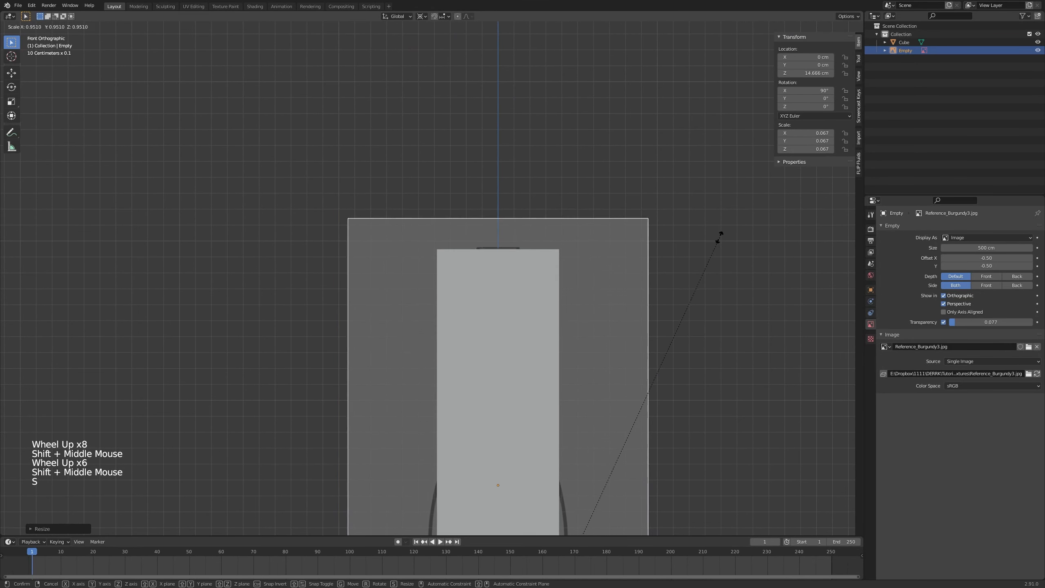
pyautogui.click(719, 234)
# - Enable X-ray display so the bottle outline shows through the guide block
pyautogui.scroll(-3, 709, 253)
pyautogui.keyDown('shift'); pyautogui.moveTo(708, 253); pyautogui.dragTo(650, 245, button='middle'); pyautogui.keyUp('shift')
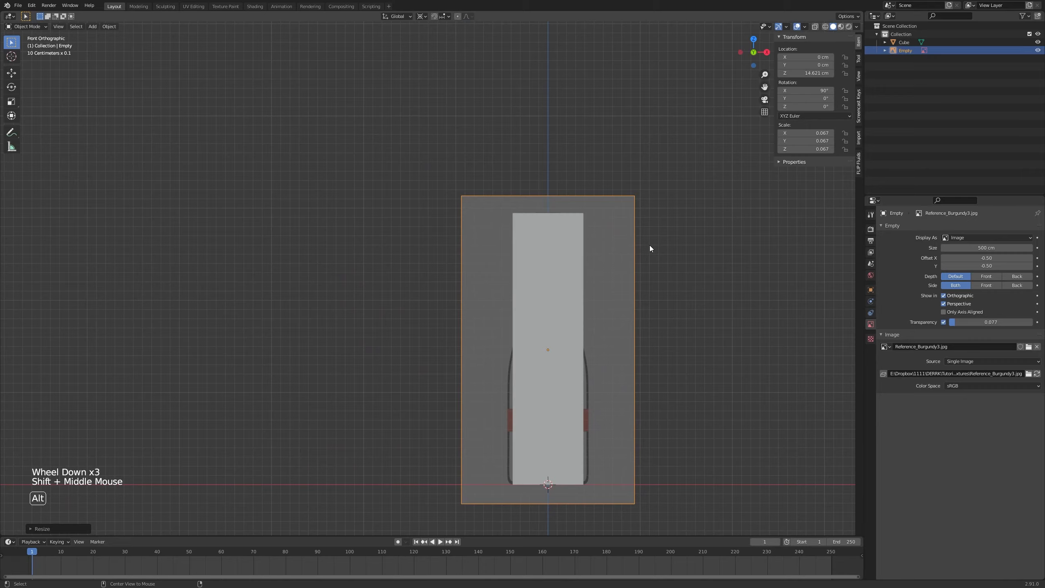
pyautogui.hotkey('alt', 'z')
pyautogui.scroll(1, 629, 233)
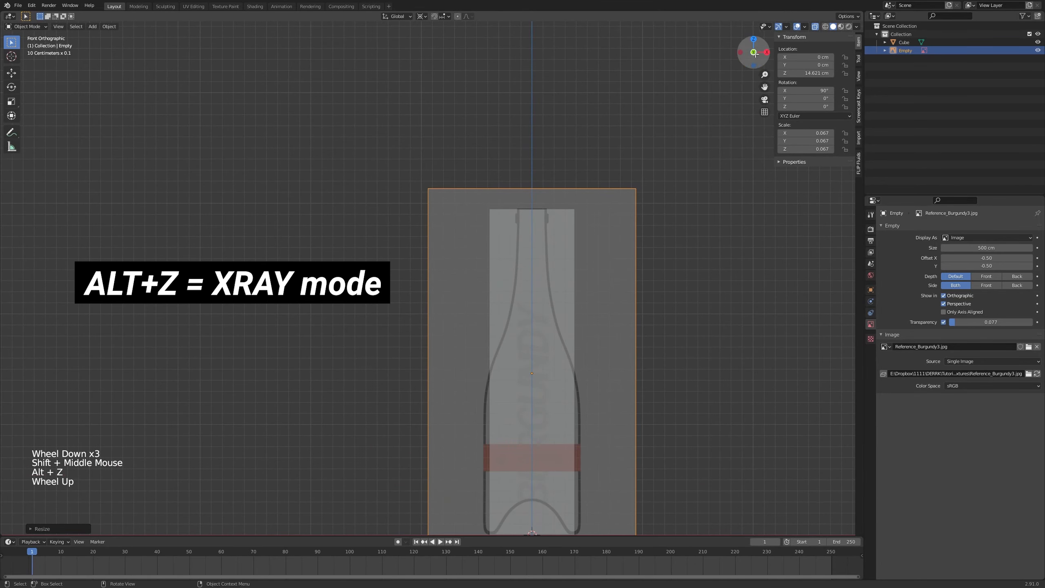
pyautogui.click(816, 27)
pyautogui.click(815, 26)
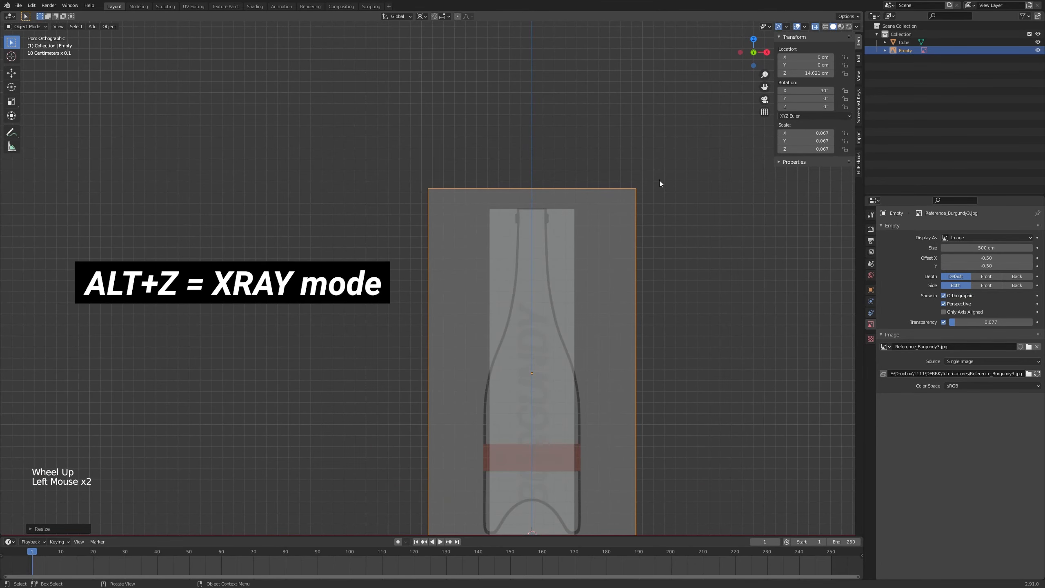
# - Fine-tune the reference image's scale in small increments so the bottle's top matches the guide block's top edge
pyautogui.press('s')
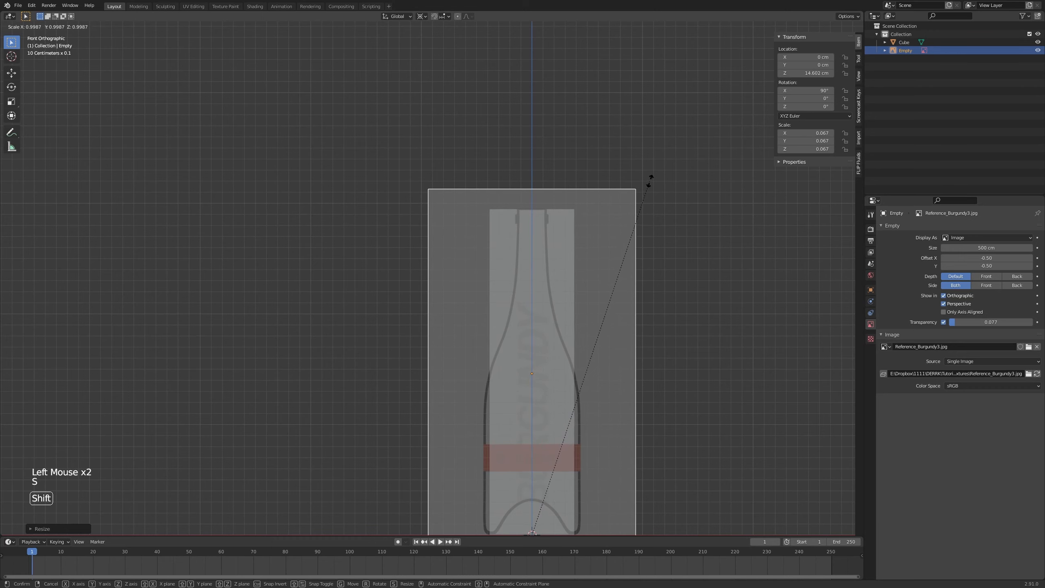
pyautogui.click(648, 177)
pyautogui.keyDown('shift'); pyautogui.moveTo(520, 342); pyautogui.dragTo(526, 294, button='middle'); pyautogui.keyUp('shift')
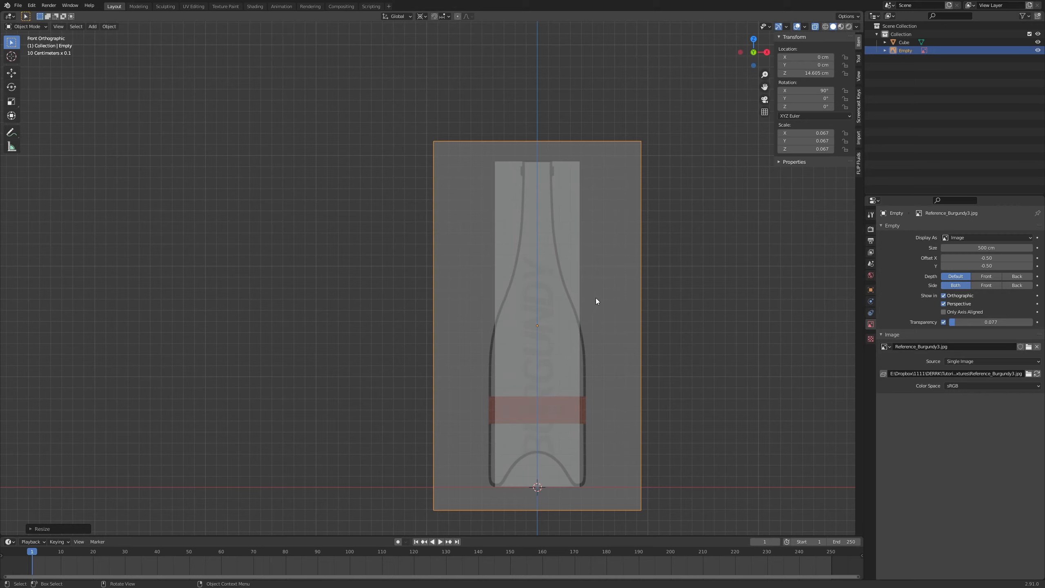
# - Delete the guide block, leaving only the bottle reference image in the scene
pyautogui.moveTo(594, 287); pyautogui.dragTo(526, 296, button='middle')
pyautogui.click(506, 292)
pyautogui.press('x')
pyautogui.click(526, 296)
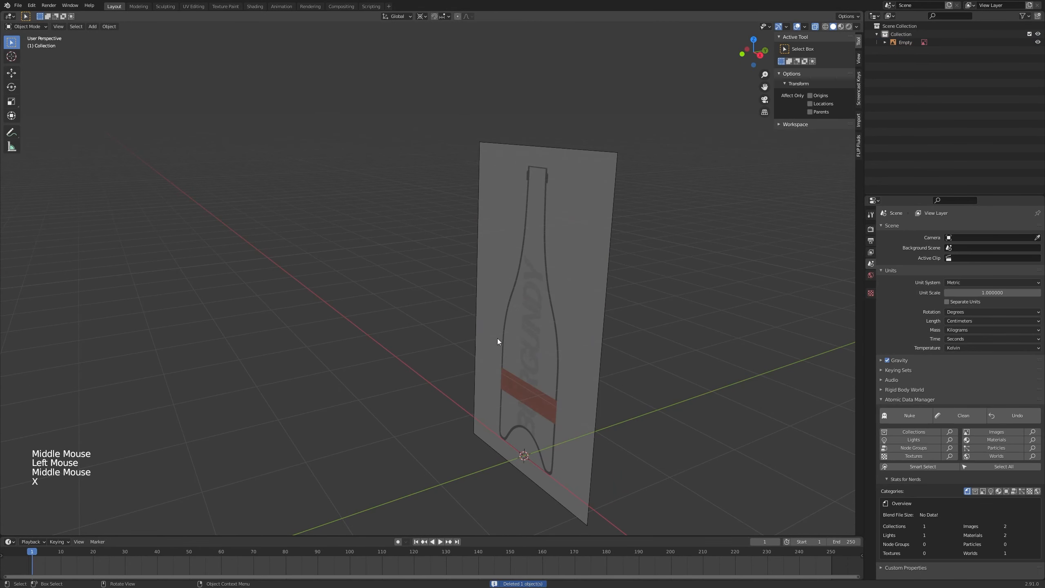
pyautogui.moveTo(497, 340); pyautogui.dragTo(596, 341, button='middle')
pyautogui.keyDown('shift'); pyautogui.moveTo(528, 359); pyautogui.dragTo(636, 287, button='middle'); pyautogui.keyUp('shift')
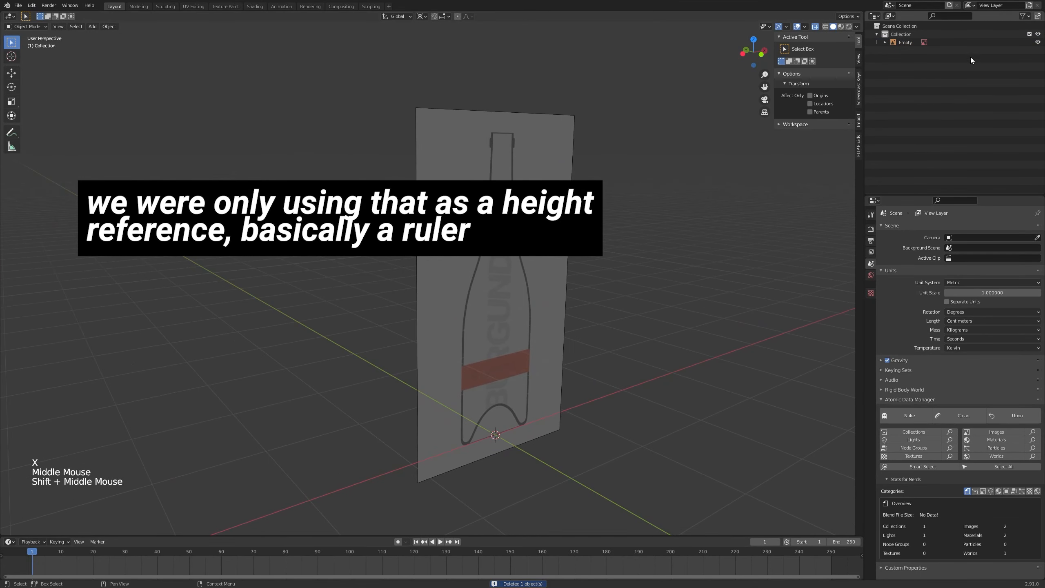
# - Show the Selectable restriction toggle in the Outliner and disable selection for the reference image Empty
pyautogui.click(1028, 18)
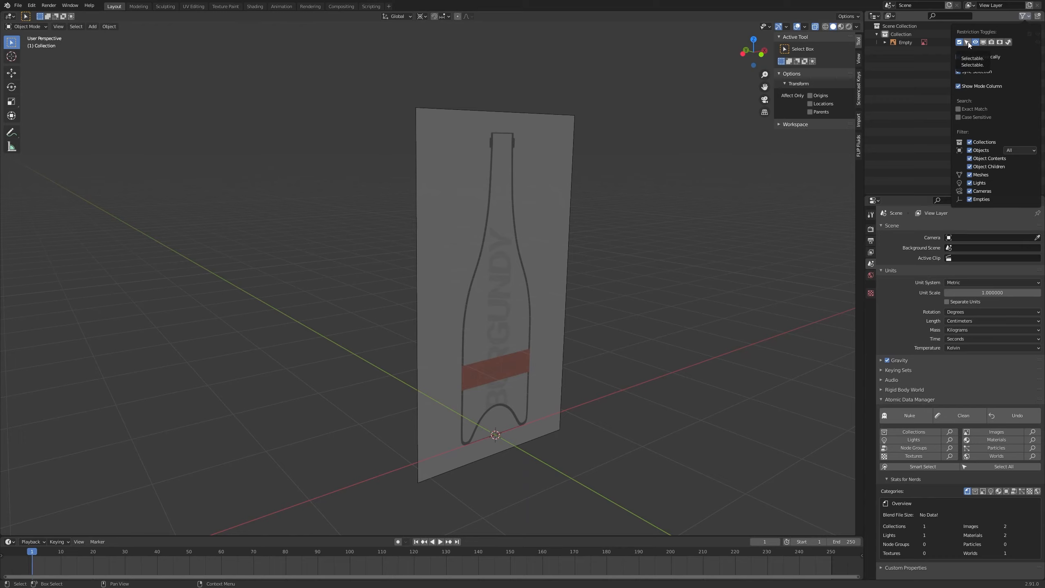
pyautogui.click(1028, 17)
pyautogui.click(967, 43)
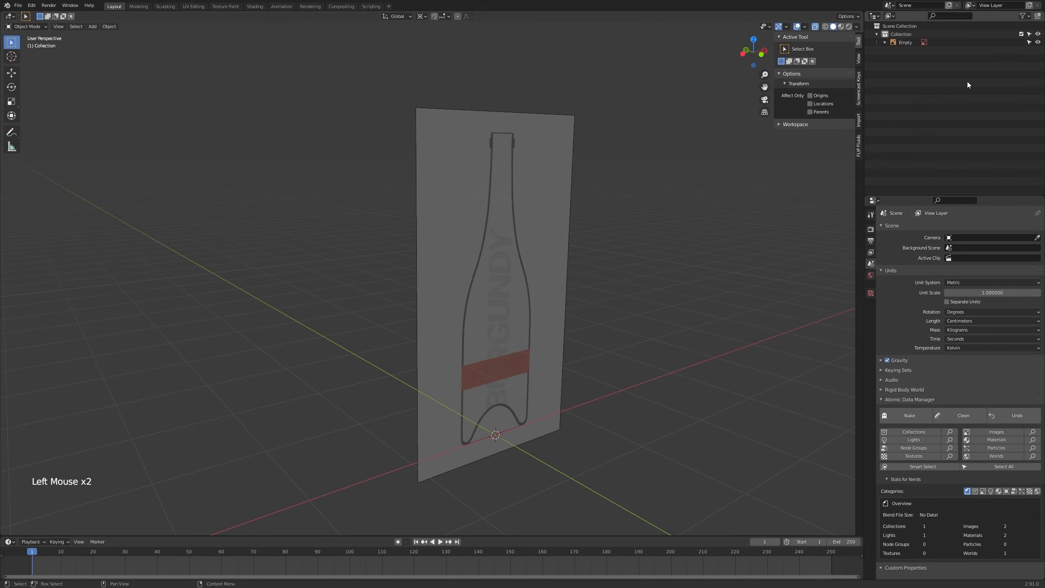
pyautogui.click(1030, 42)
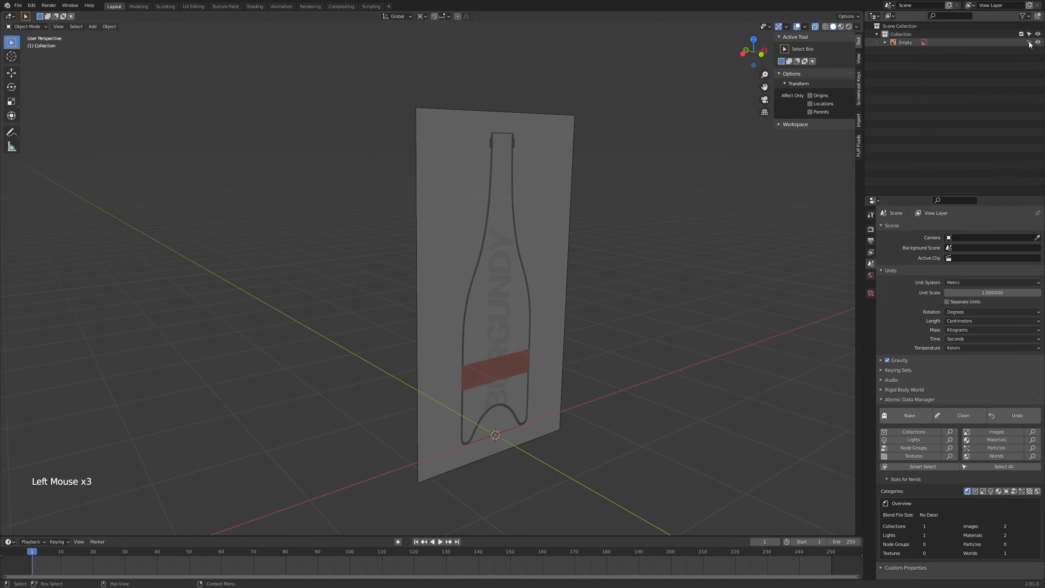
# - Test in the viewport whether the bottle reference image can still be selected, and view it from another angle
pyautogui.click(536, 229)
pyautogui.click(536, 229)
pyautogui.click(536, 229)
pyautogui.click(536, 230)
pyautogui.click(537, 230)
pyautogui.click(536, 229)
pyautogui.moveTo(574, 235); pyautogui.dragTo(491, 254, button='middle')
pyautogui.scroll(-1, 453, 257)
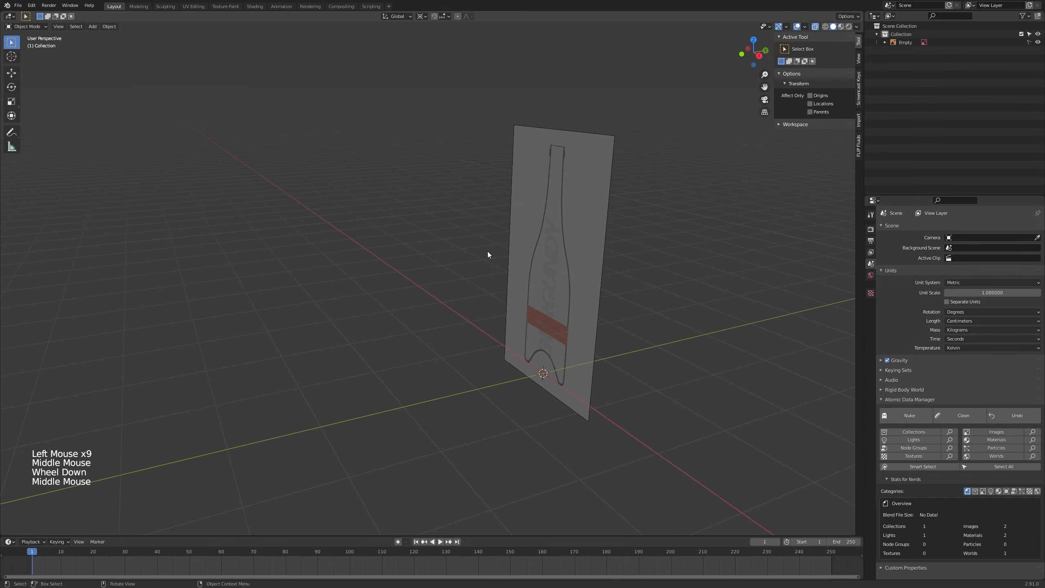
pyautogui.scroll(1, 520, 239)
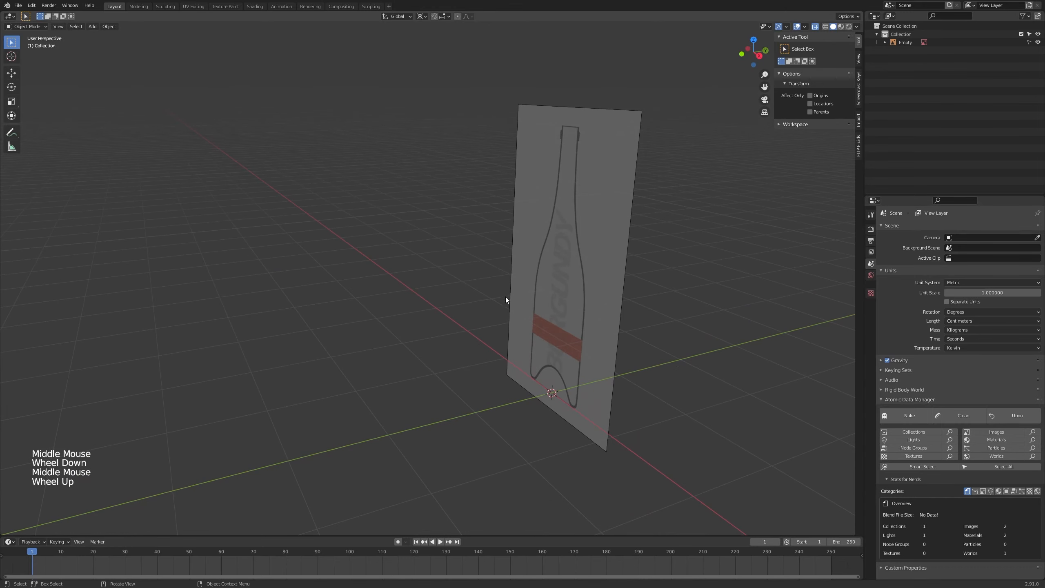